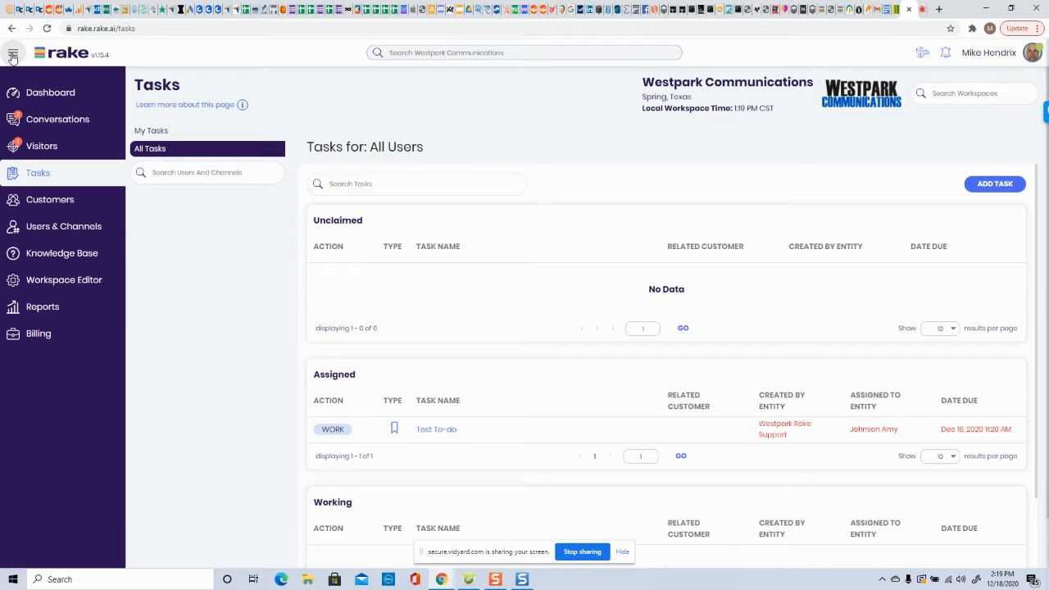
- Switch the task list between My Tasks and All Tasks to compare them
left_click(13, 54)
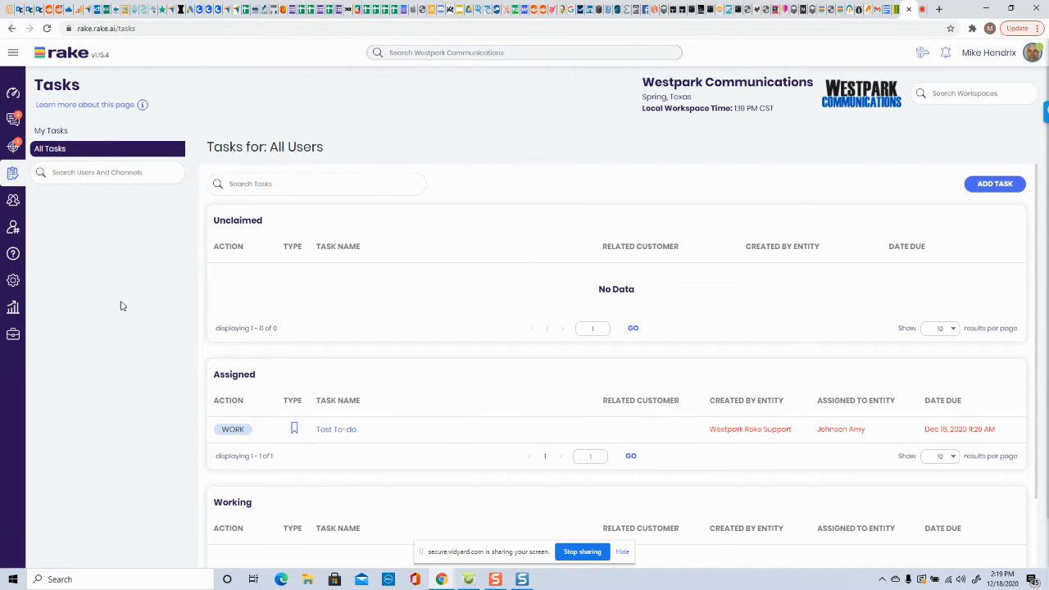
left_click(50, 131)
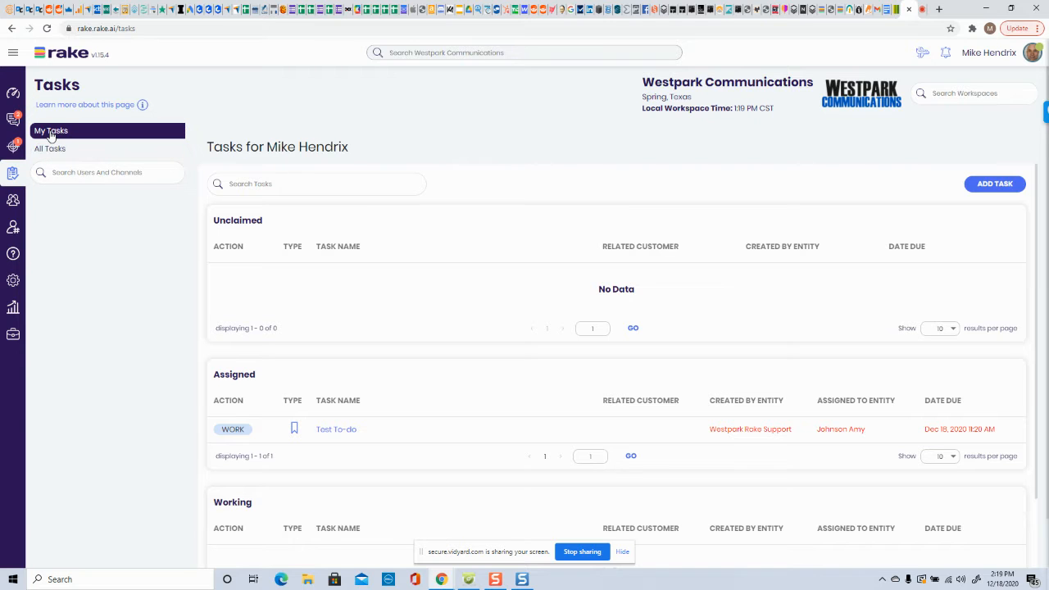
left_click(50, 149)
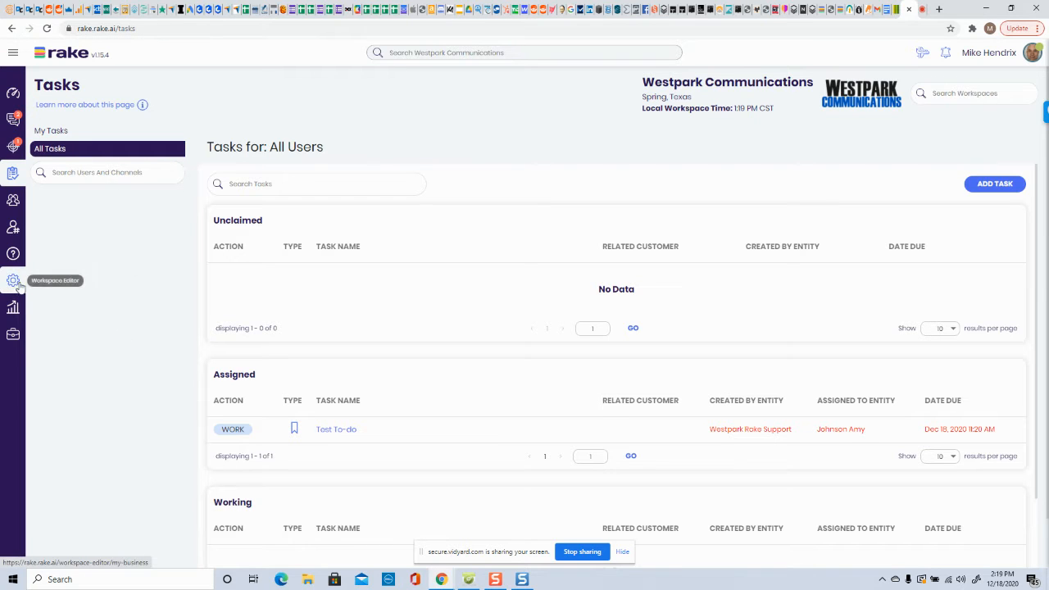
- Open Task Types in the Workspace Editor and start a new task type named Customer ABC follow-up
left_click(14, 54)
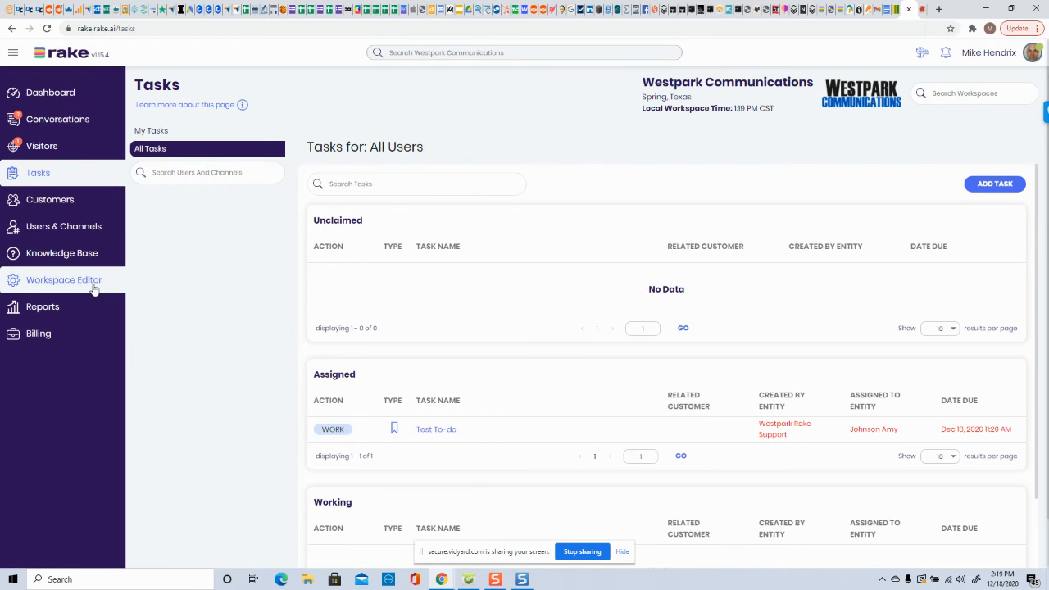
left_click(14, 52)
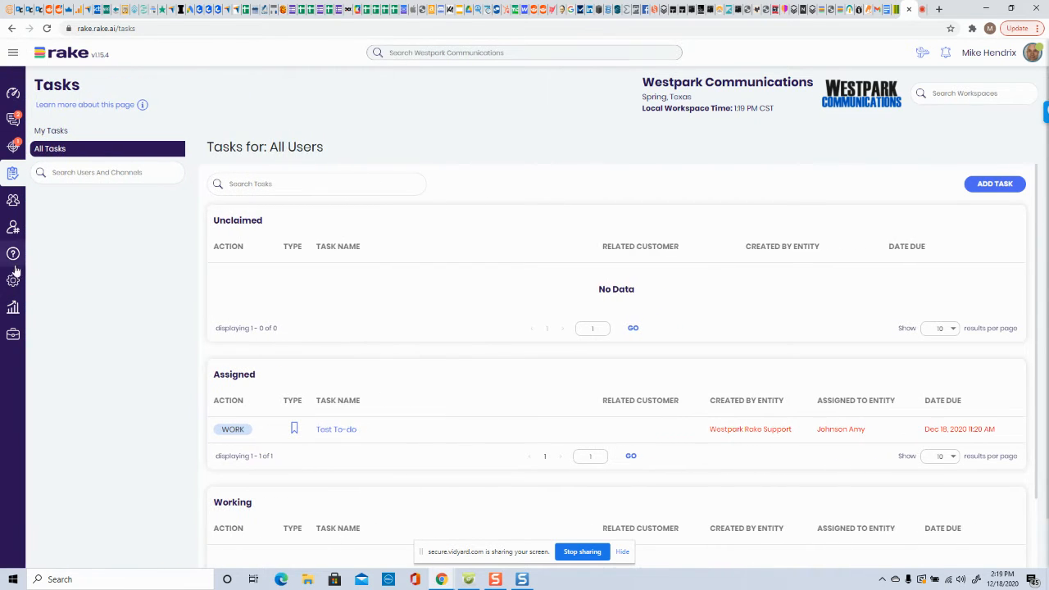
left_click(13, 282)
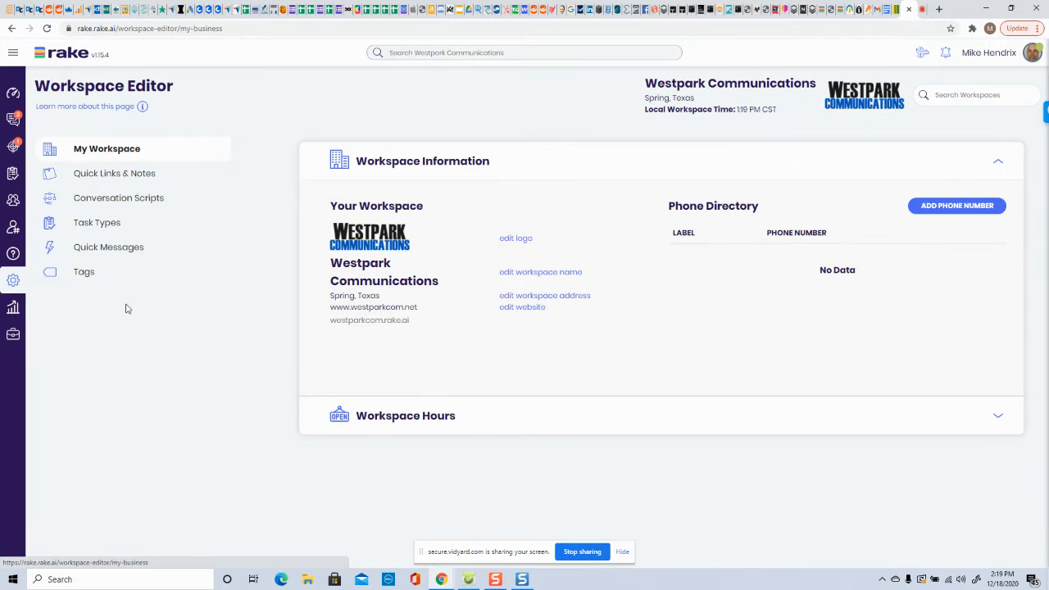
left_click(87, 229)
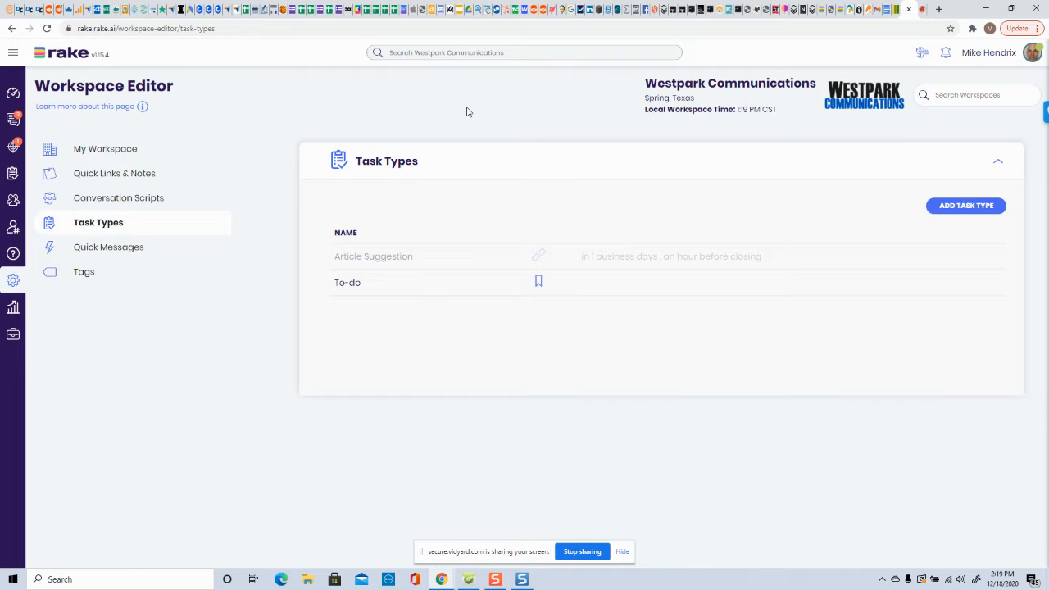
left_click(952, 206)
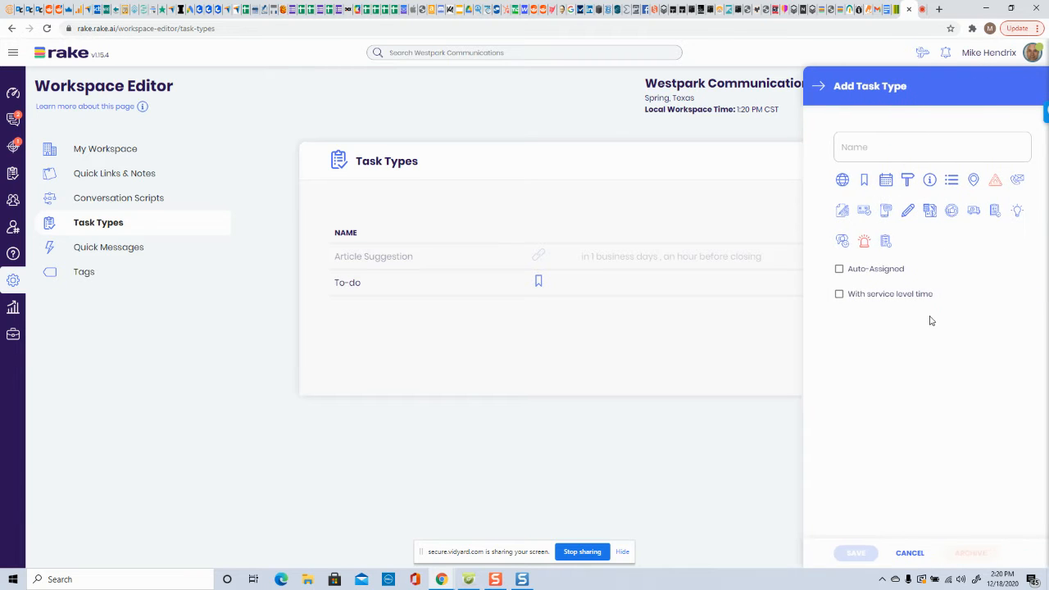
left_click(886, 151)
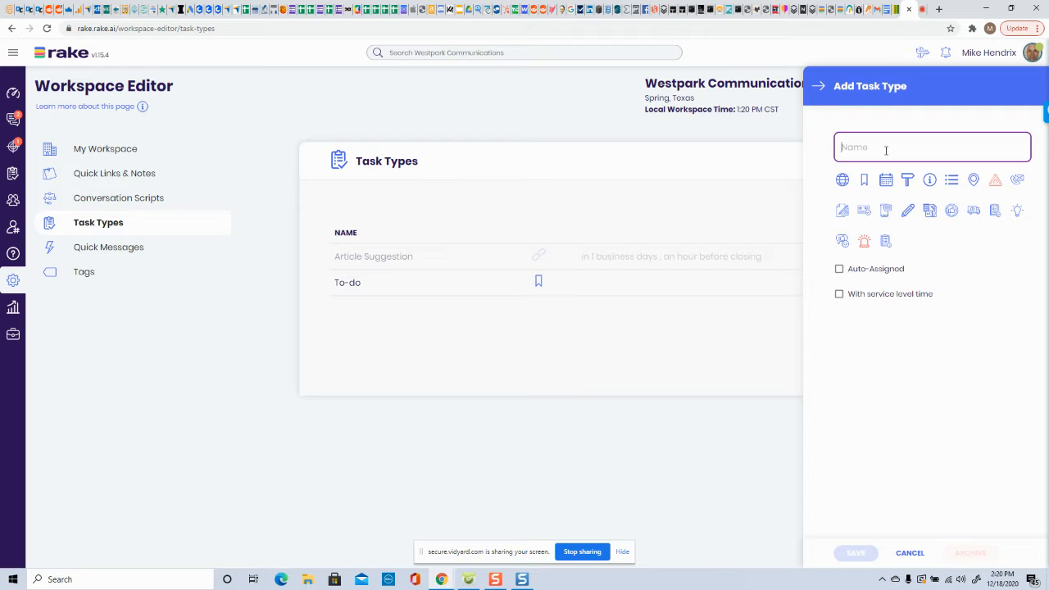
type("Customer")
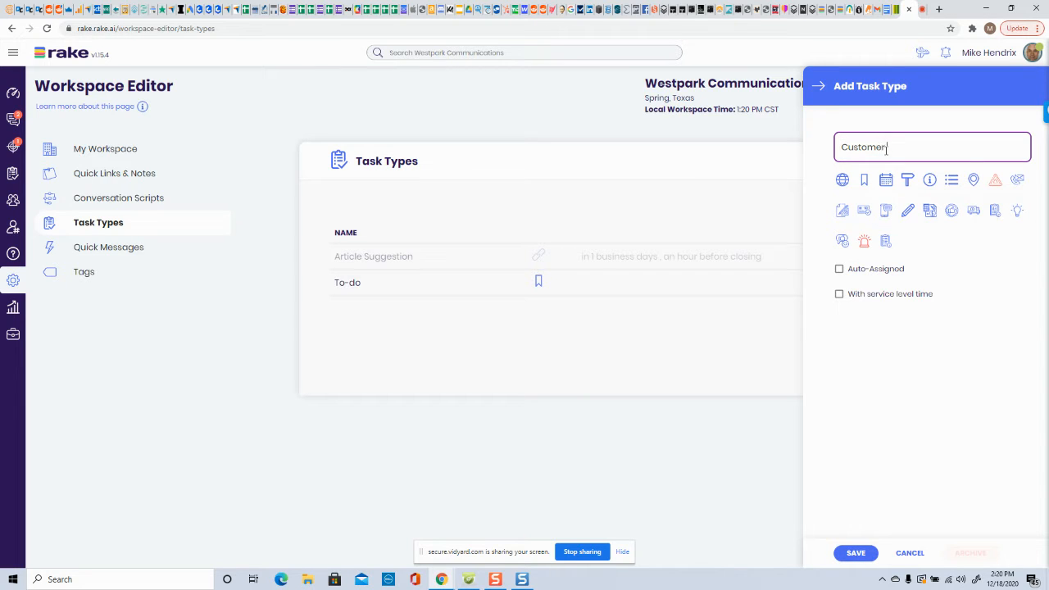
type("follow")
type("ABC")
- Enable auto-assignment and a service level time of 2 hours from now for the task type
left_click(839, 270)
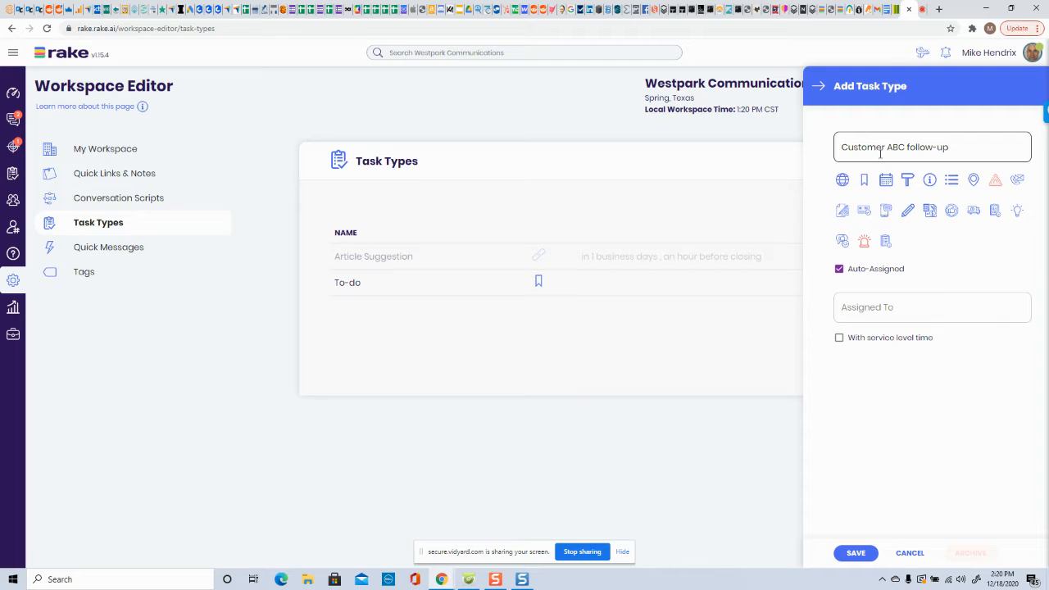
left_click(840, 340)
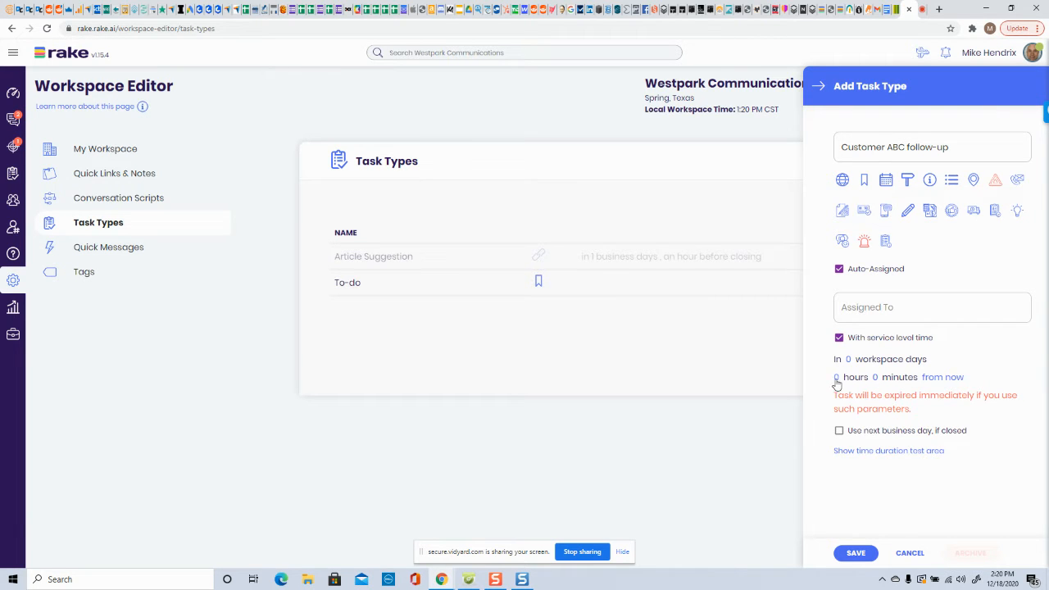
left_click(837, 377)
left_click(850, 406)
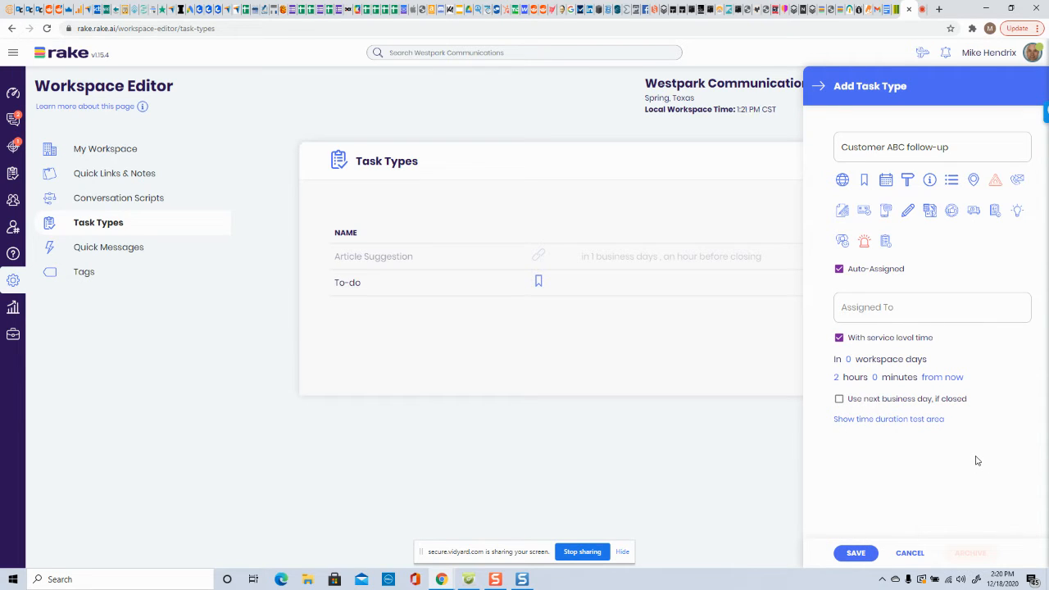
- Enable using the next business day if closed, set to 15 minutes after opening
left_click(839, 400)
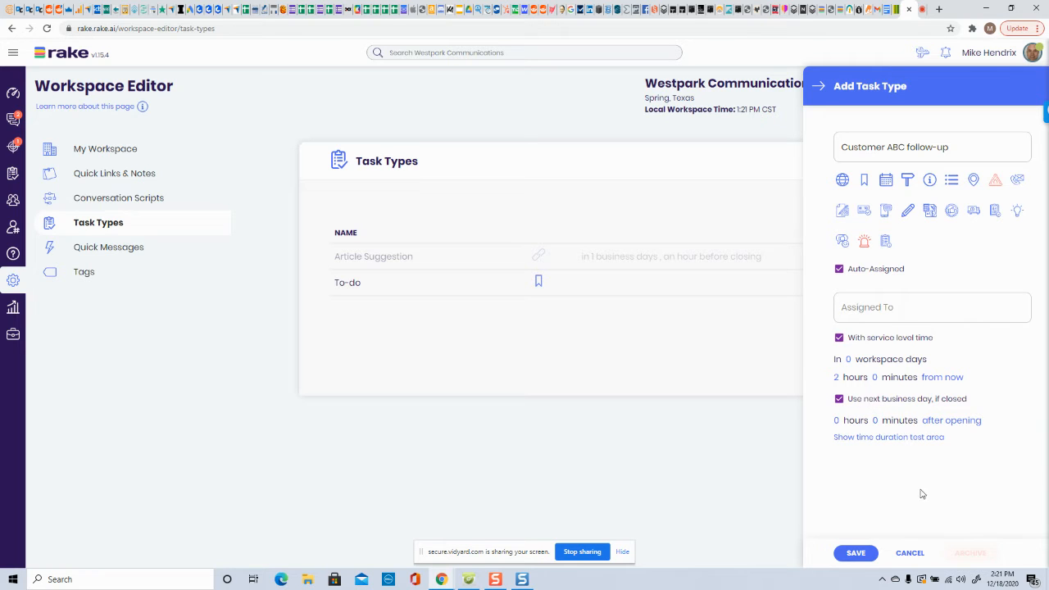
left_click(875, 421)
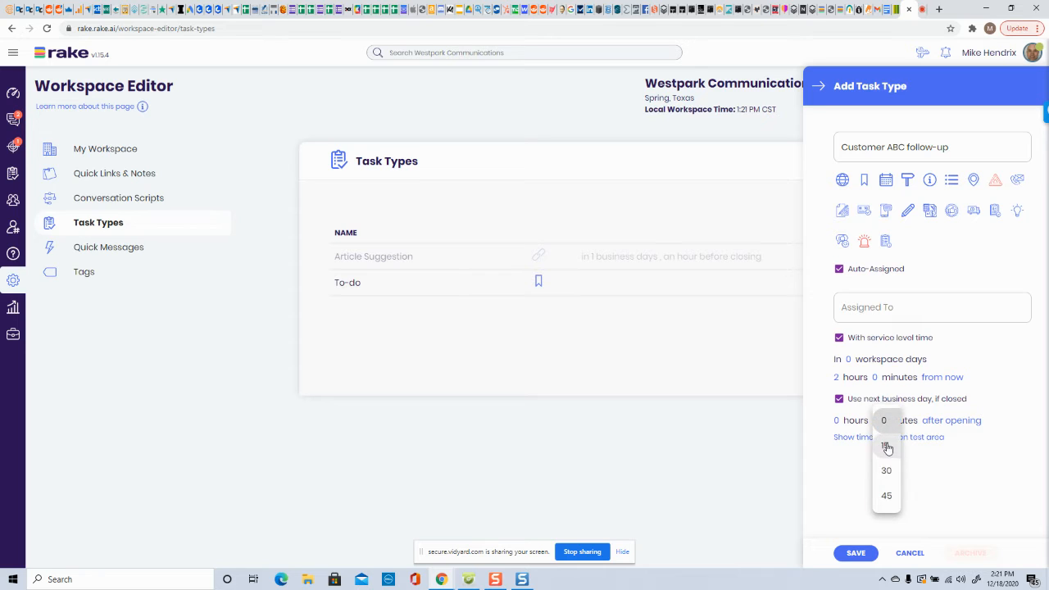
left_click(885, 445)
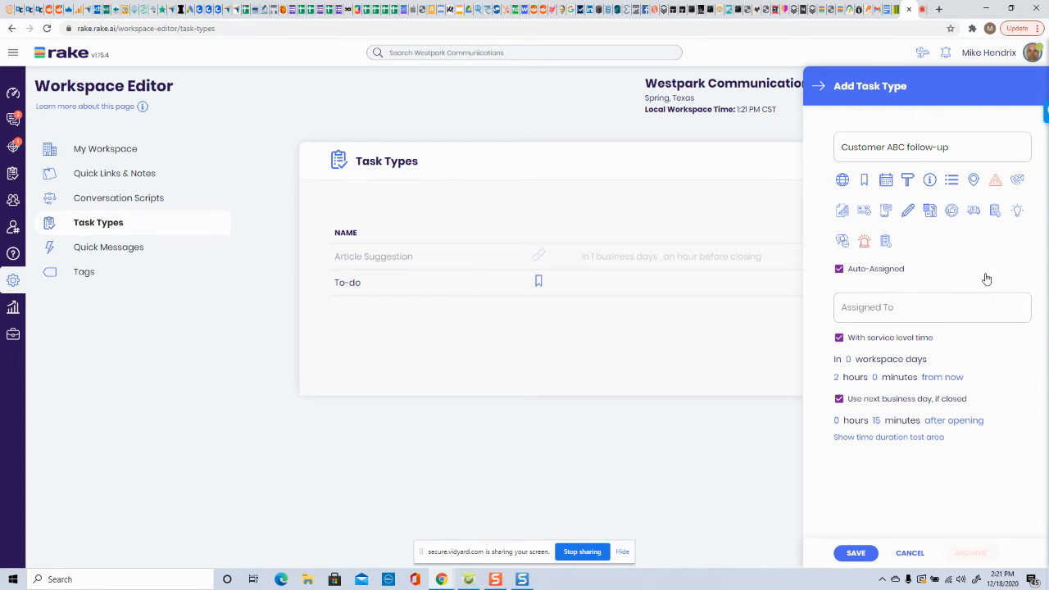
- Pick the handshake icon, assign the type to Test Agent Rake, and save the task type
left_click(1018, 181)
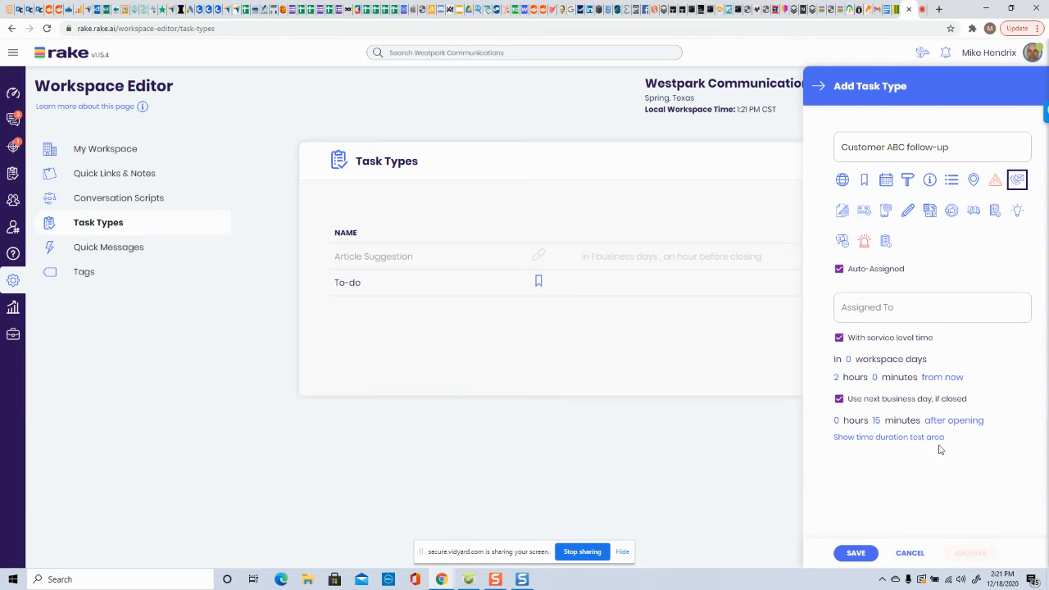
left_click(906, 308)
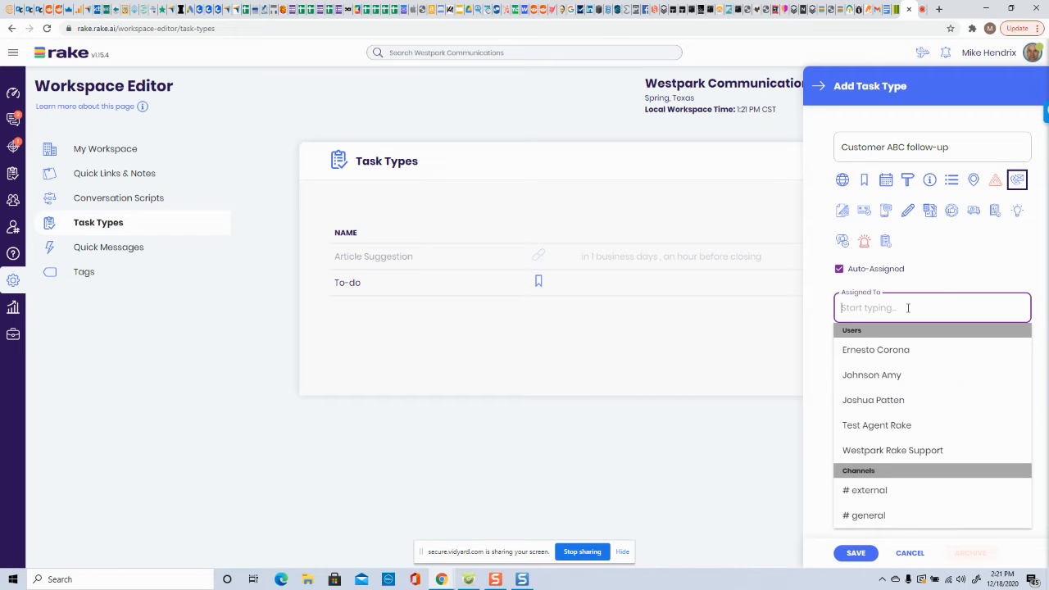
left_click(871, 432)
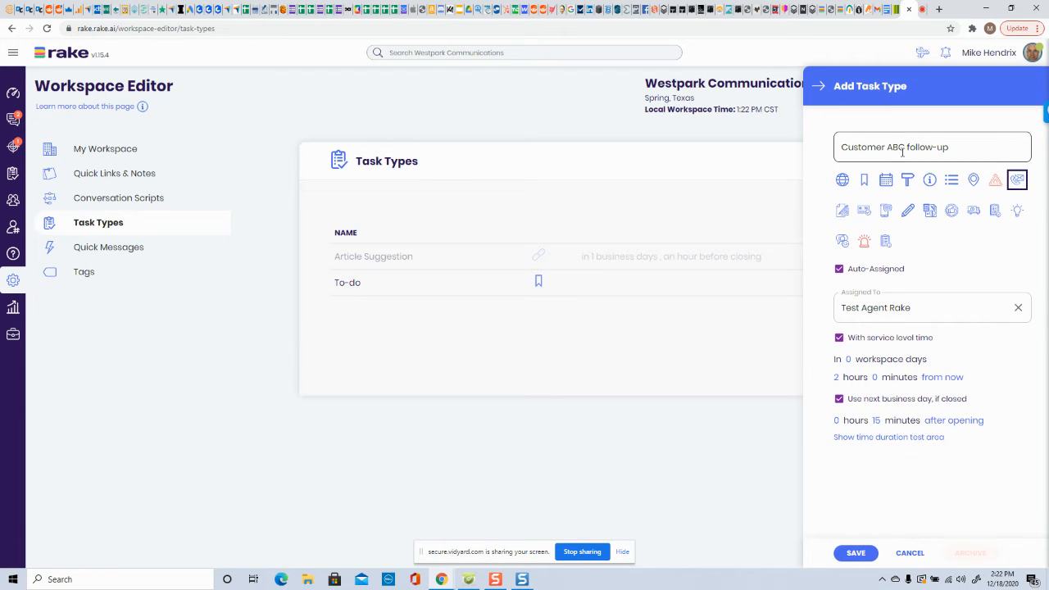
left_click(855, 553)
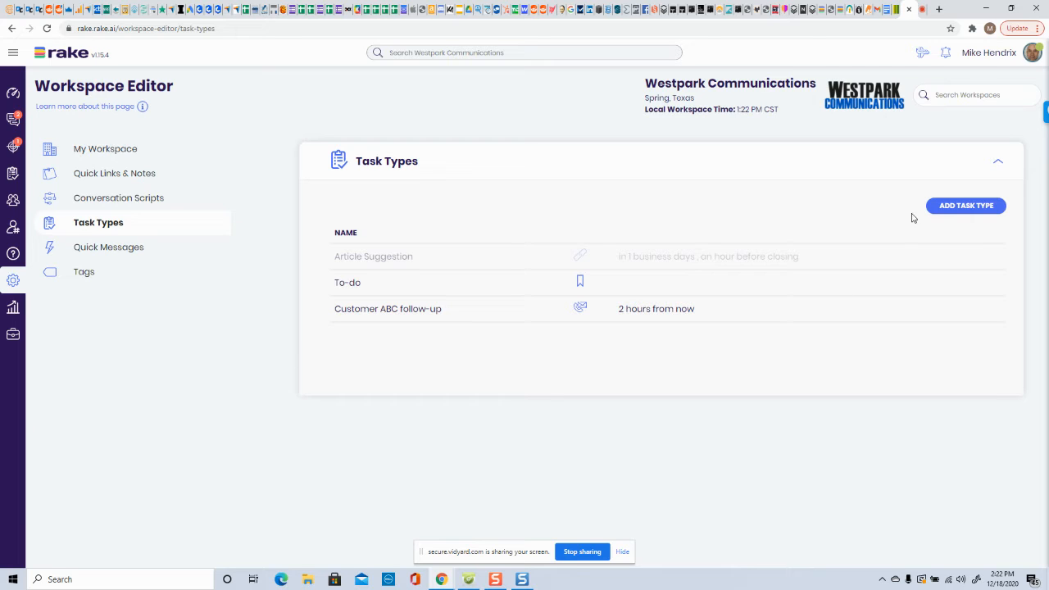
- Add another task type named Send greeting email with the handshake icon and save it
left_click(994, 210)
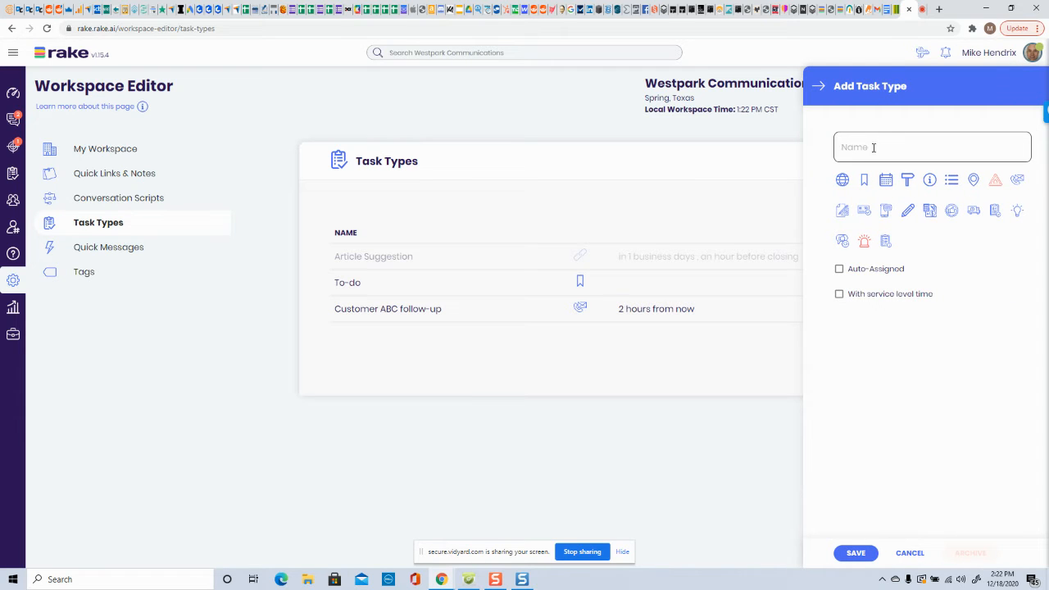
left_click(875, 148)
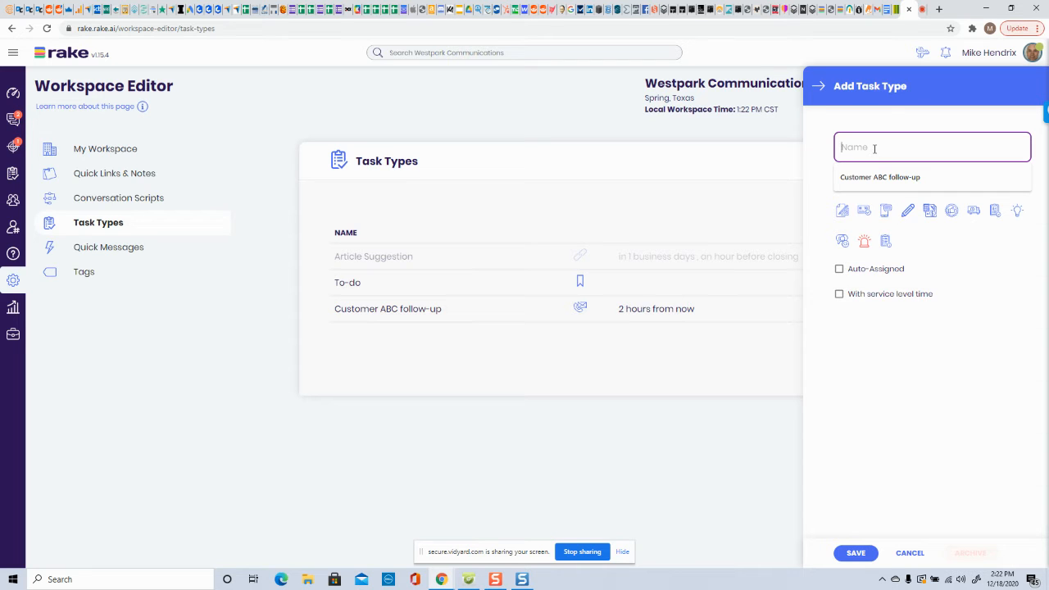
type("Send gre")
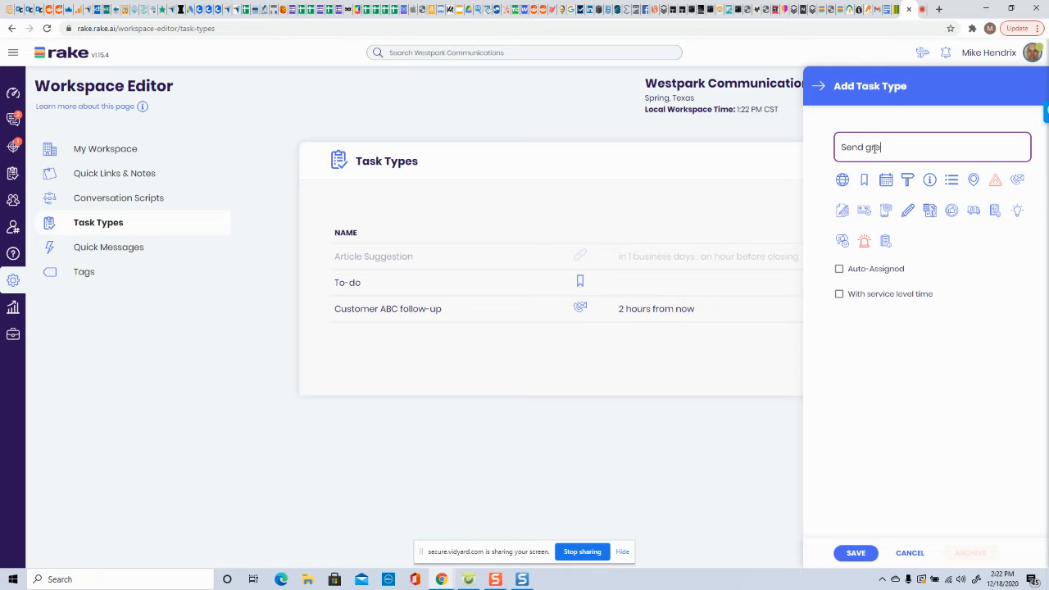
type("eting email")
left_click(1019, 181)
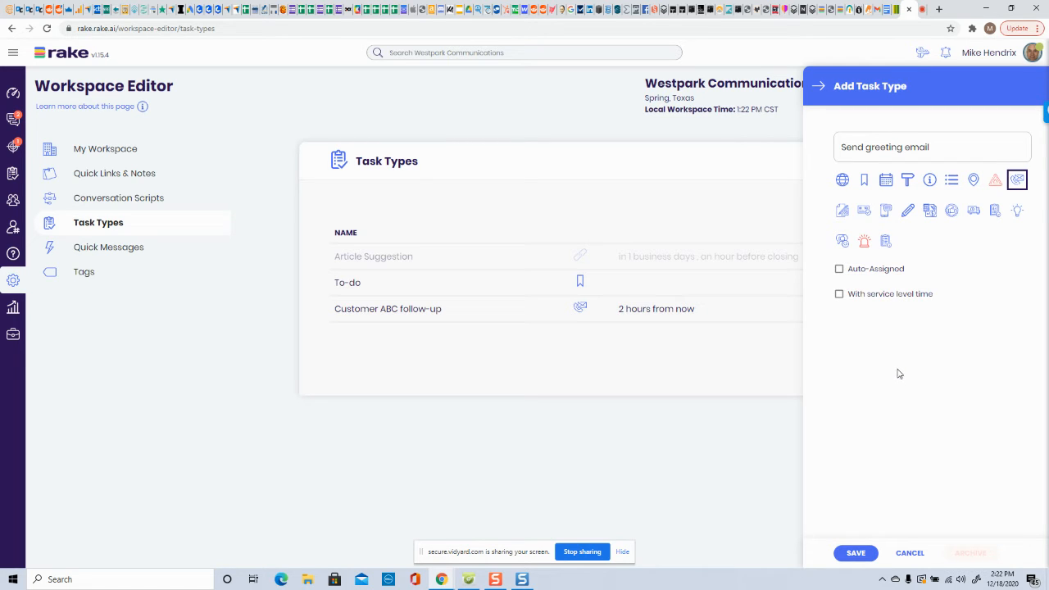
left_click(857, 554)
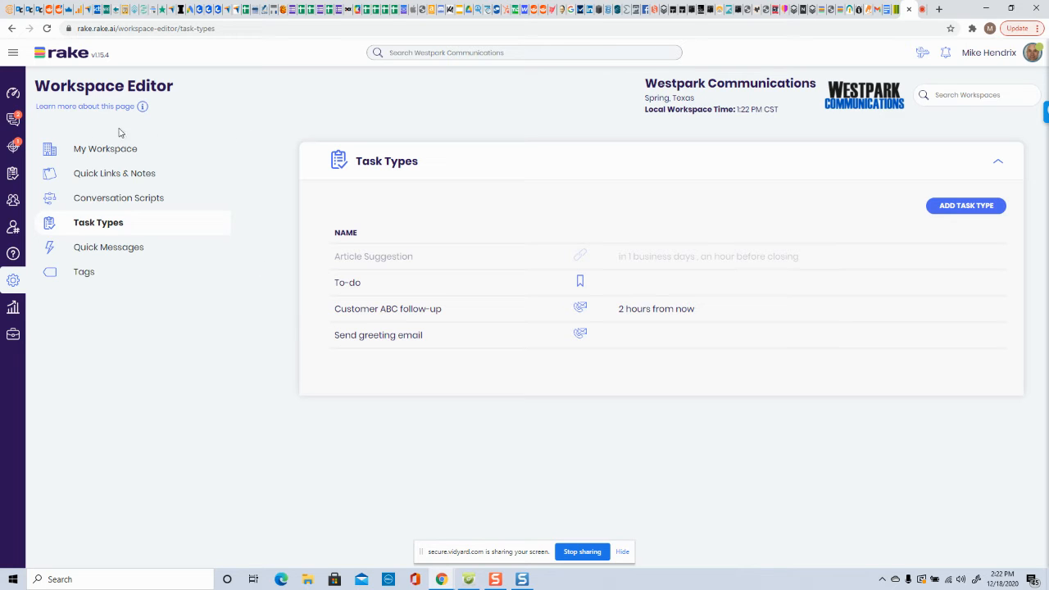
- Go to Tasks and start a new task named Follow-up with ABC
left_click(13, 54)
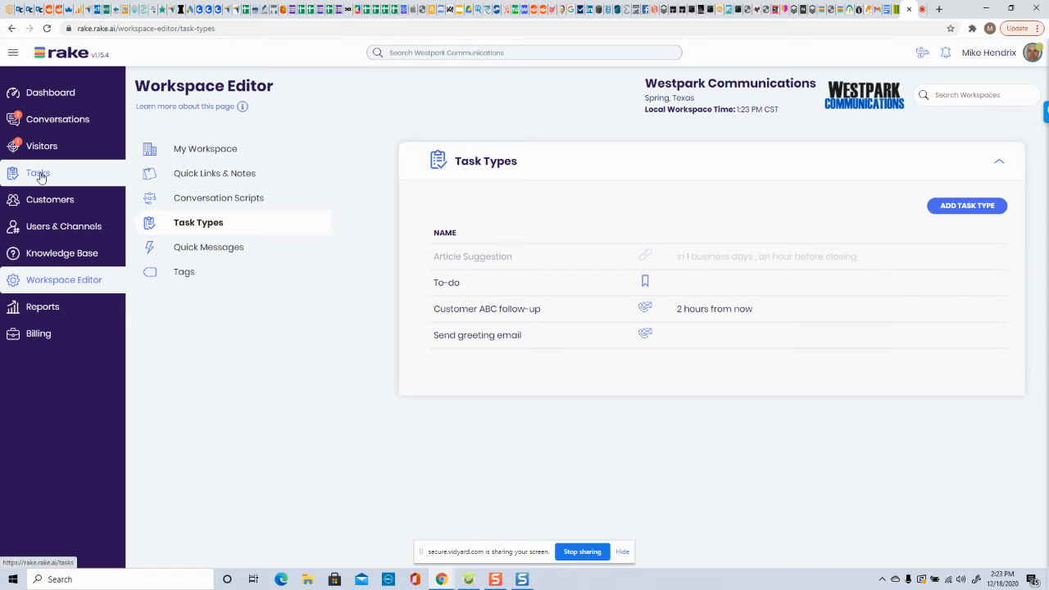
left_click(13, 52)
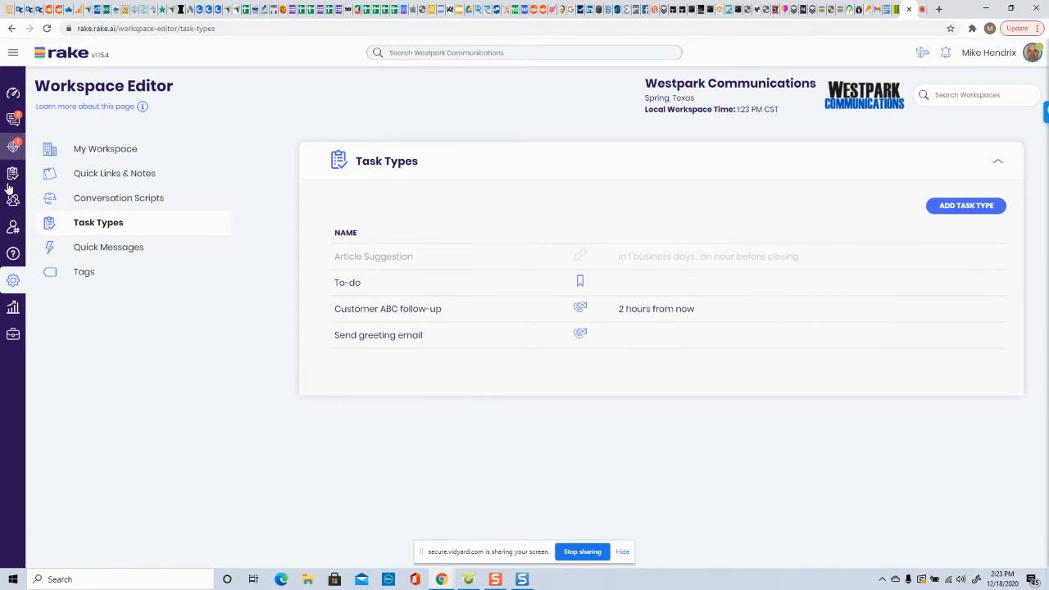
left_click(13, 174)
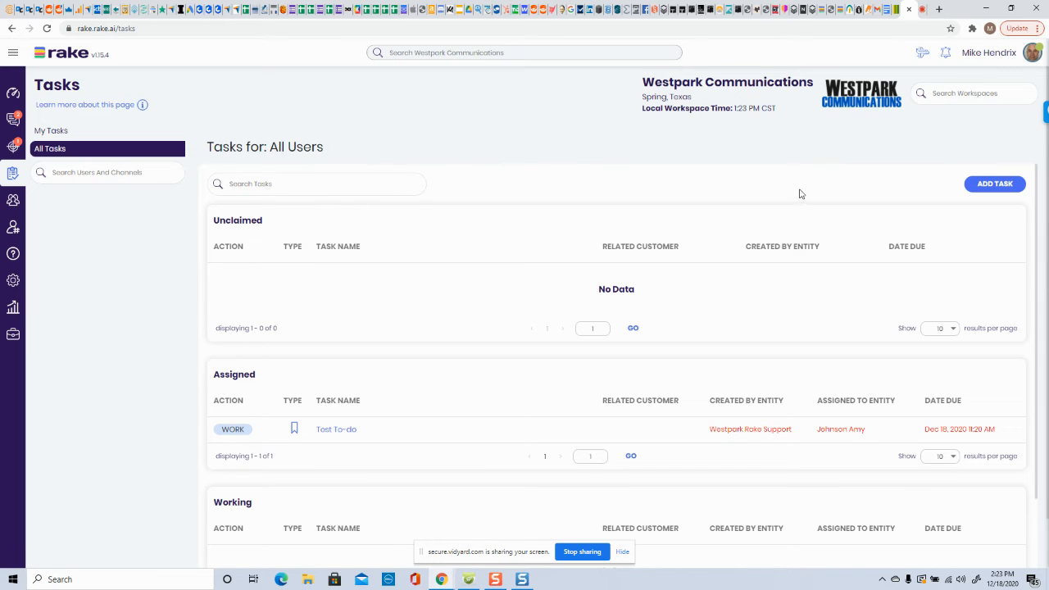
left_click(997, 185)
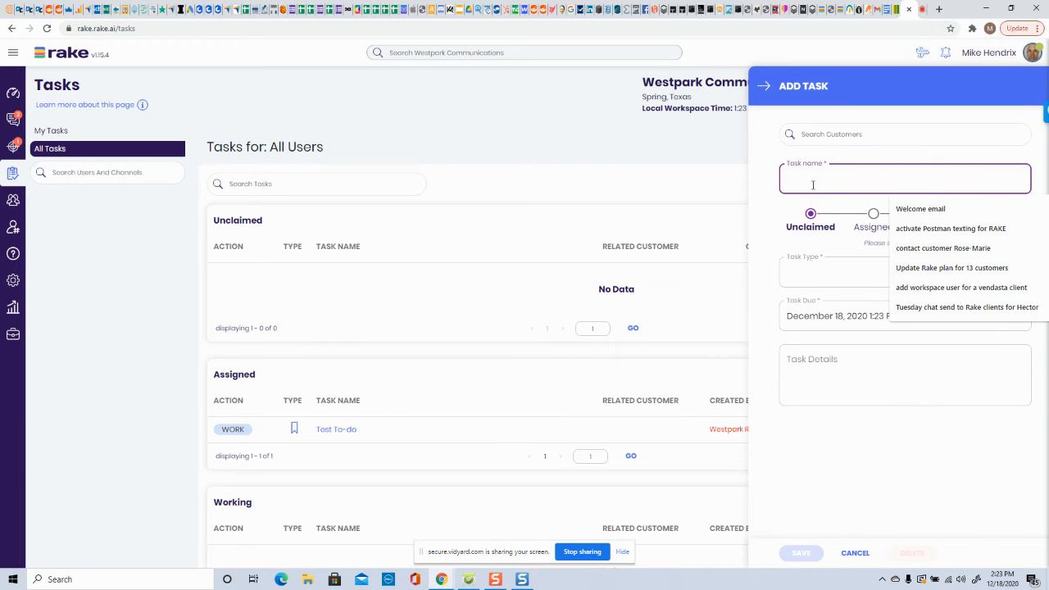
left_click(813, 179)
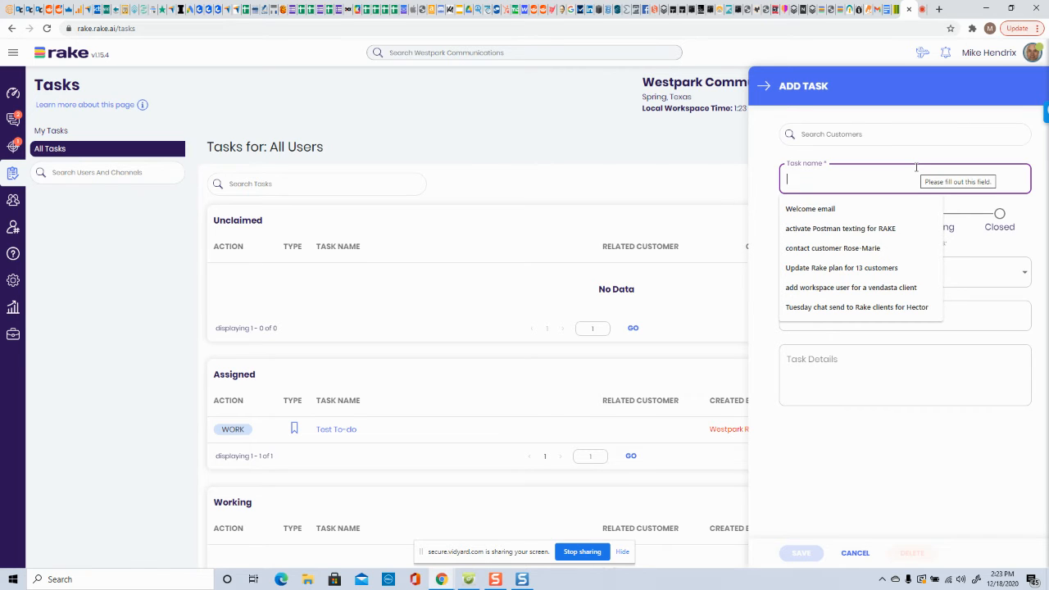
type("Follow-up with ABC")
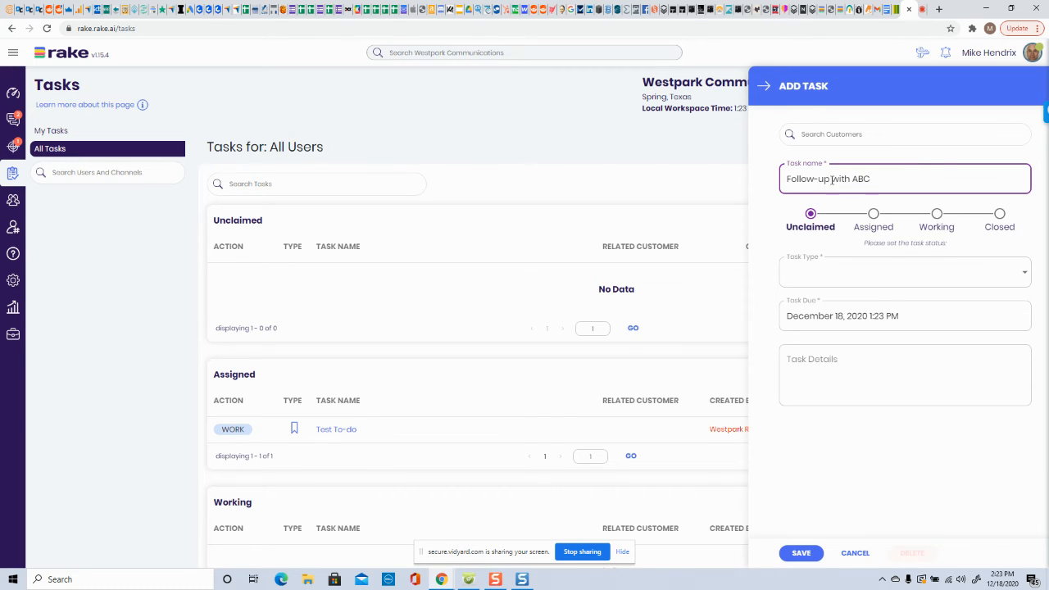
- Set the task type to Customer ABC follow-up, enter details This is a test task, and save the task
left_click(814, 276)
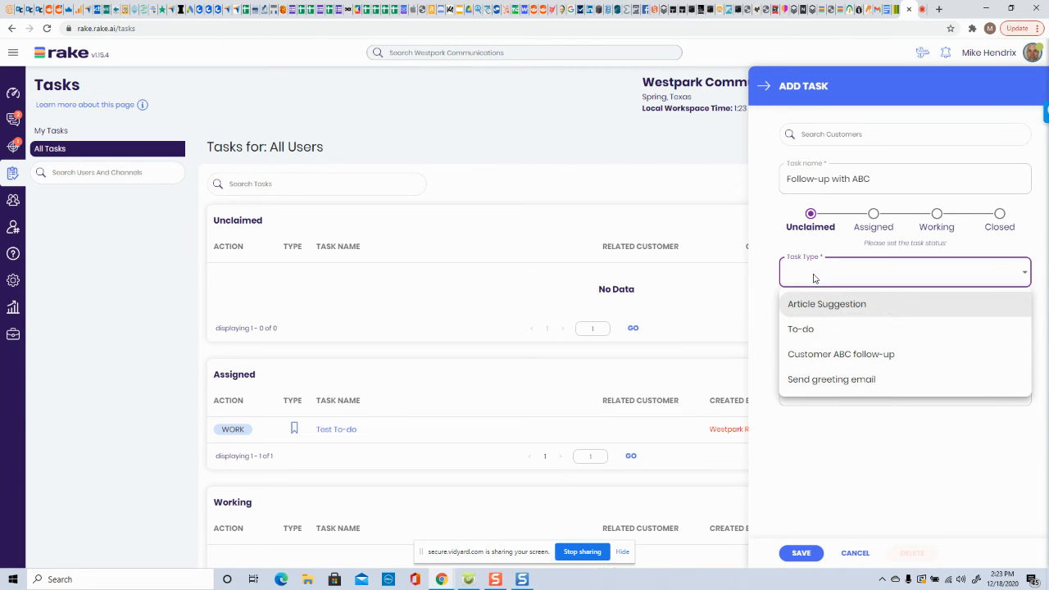
left_click(845, 361)
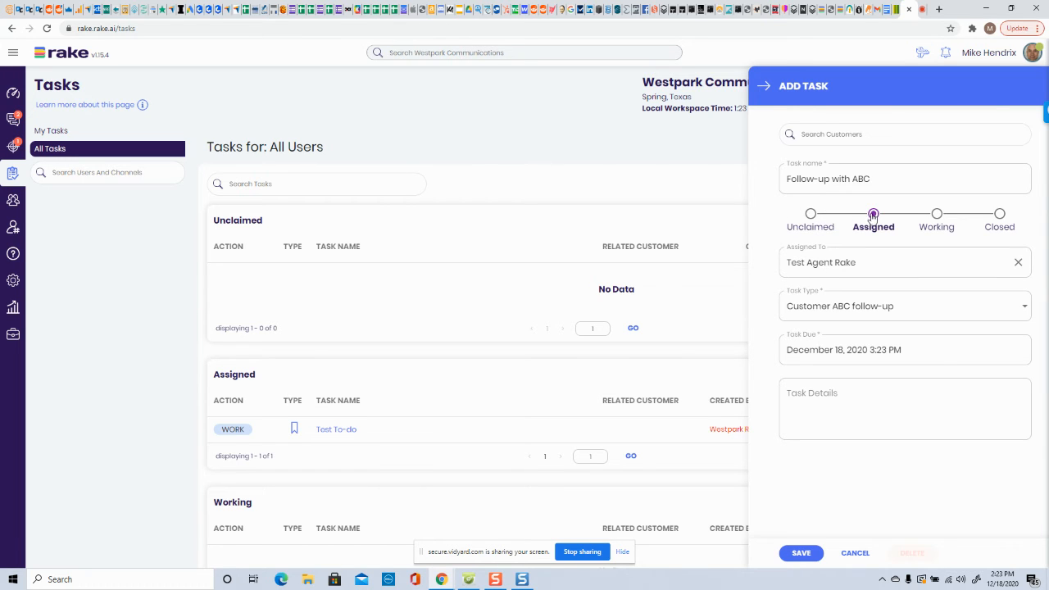
left_click(858, 395)
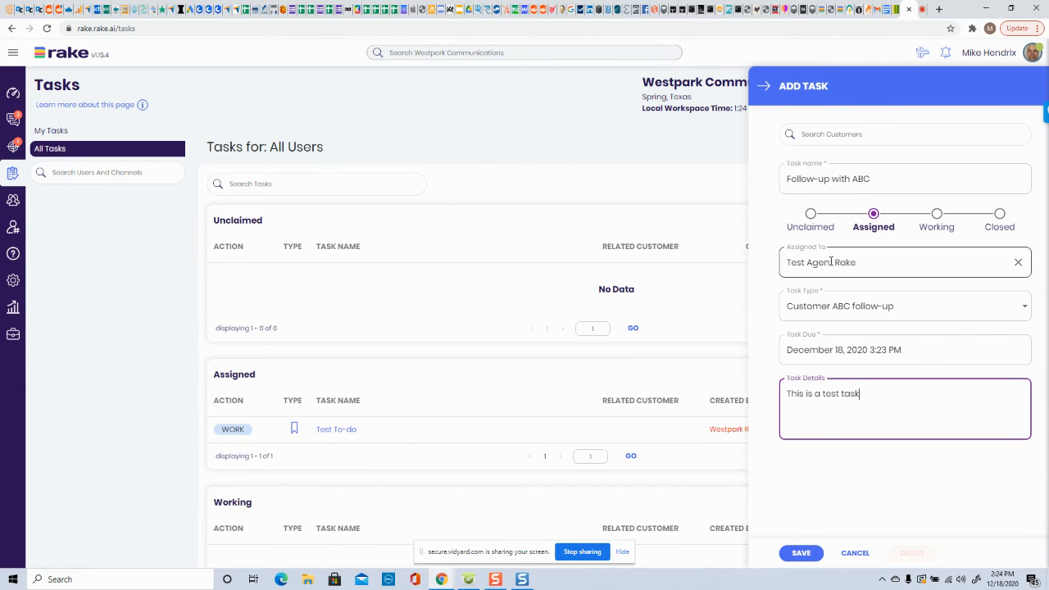
left_click(806, 553)
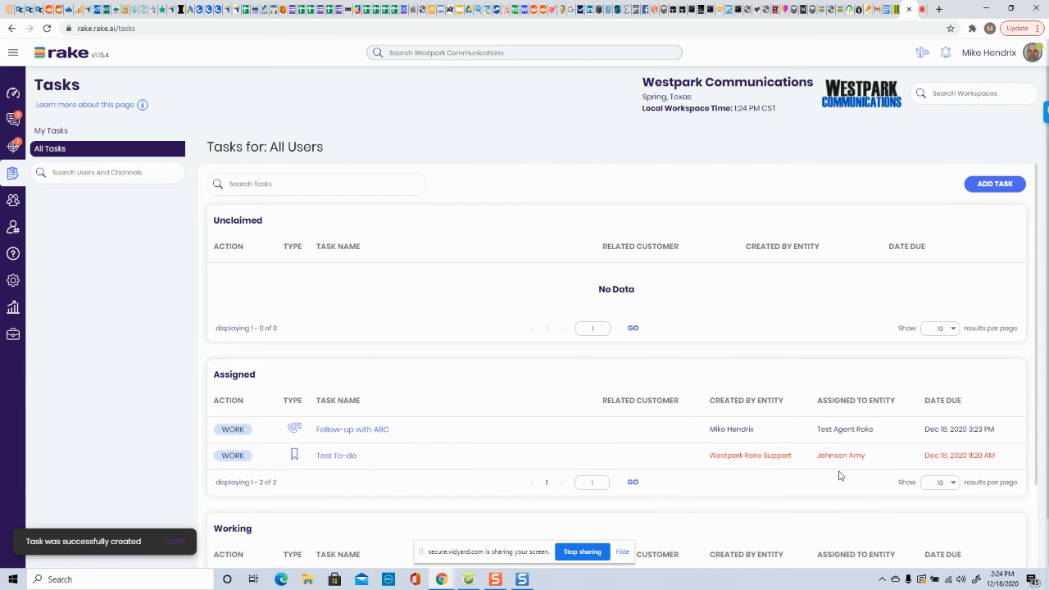
- Review the Unclaimed, Assigned and Working task lists on the All Tasks page
scroll(525, 430, "down", 2)
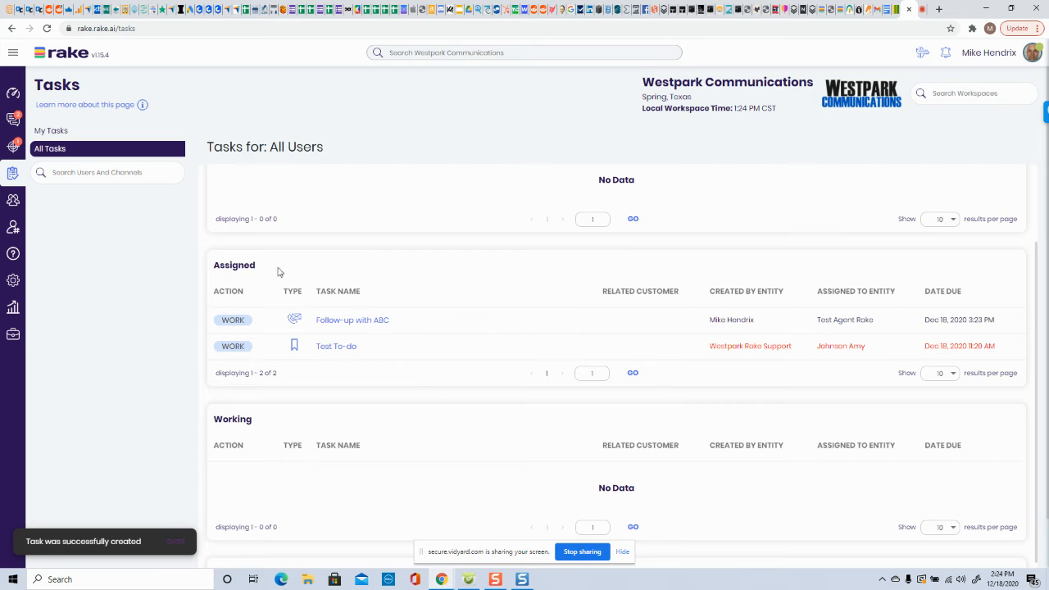
scroll(426, 407, "up", 2)
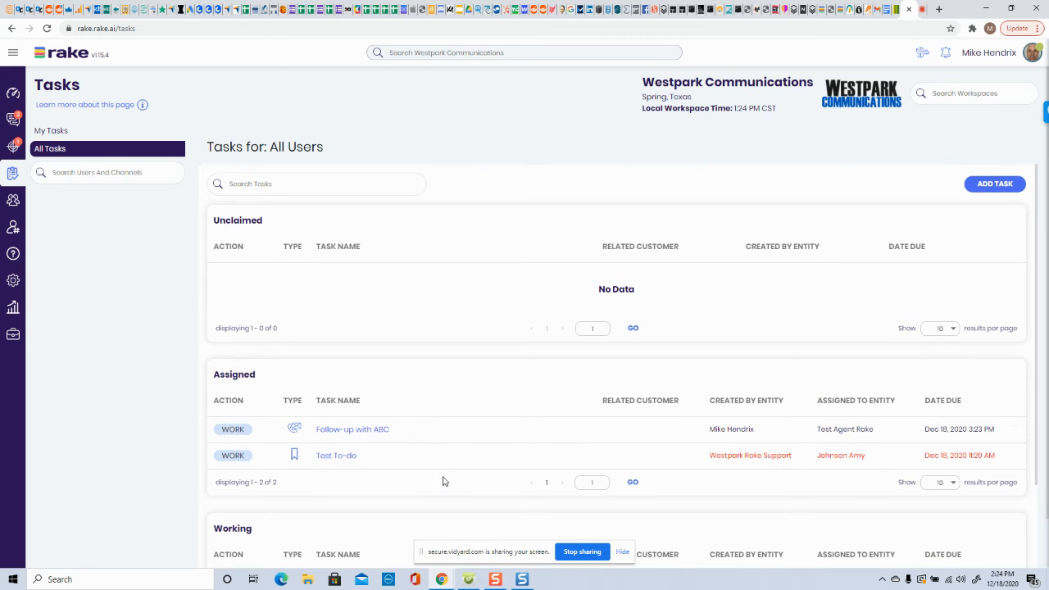
scroll(451, 476, "down", 1)
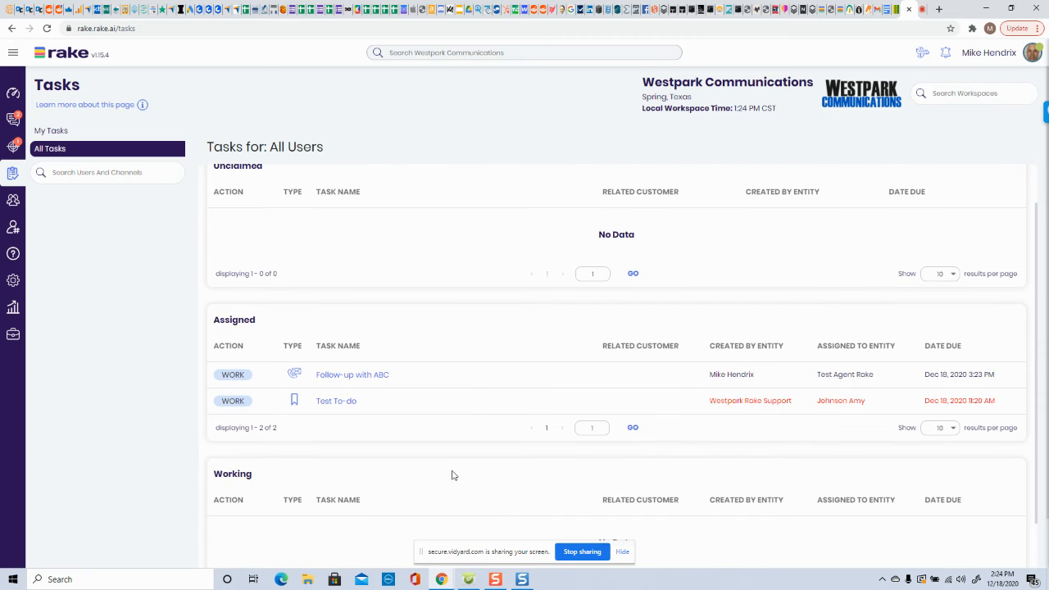
scroll(447, 426, "up", 1)
scroll(293, 246, "down", 2)
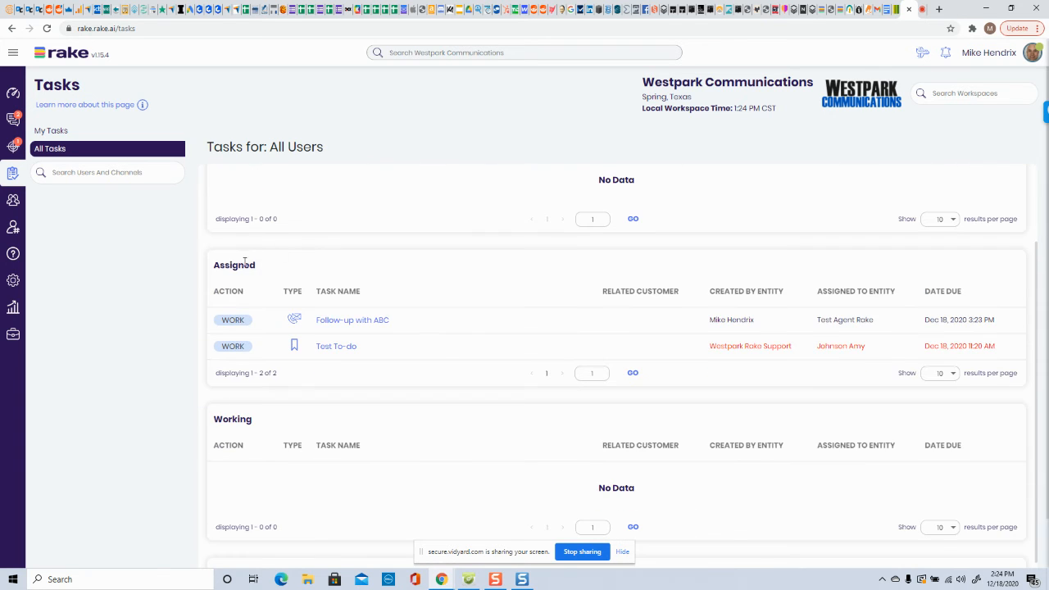
scroll(243, 263, "down", 1)
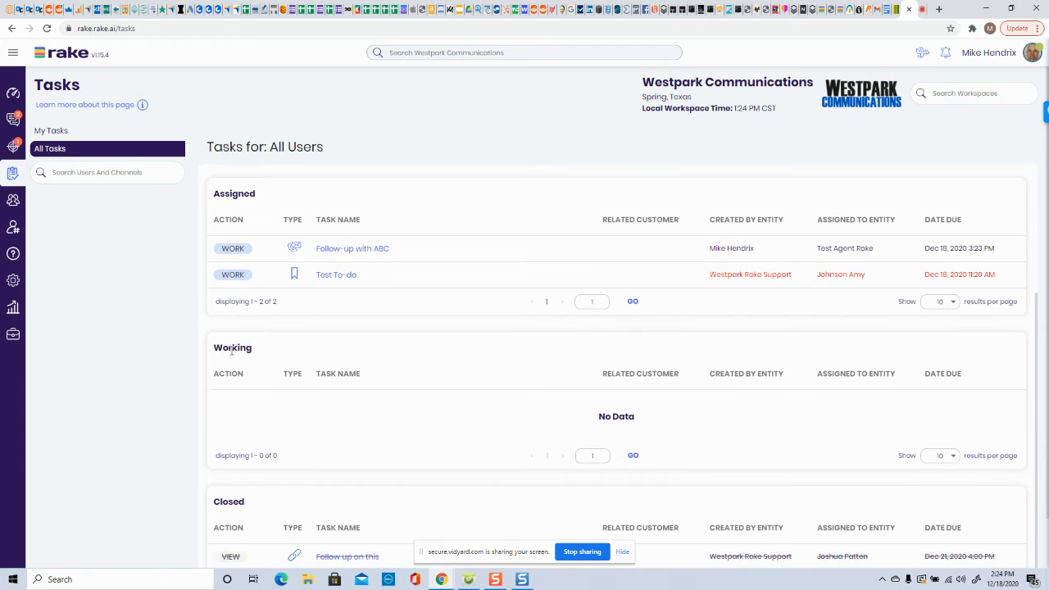
scroll(345, 419, "down", 1)
scroll(279, 459, "up", 3)
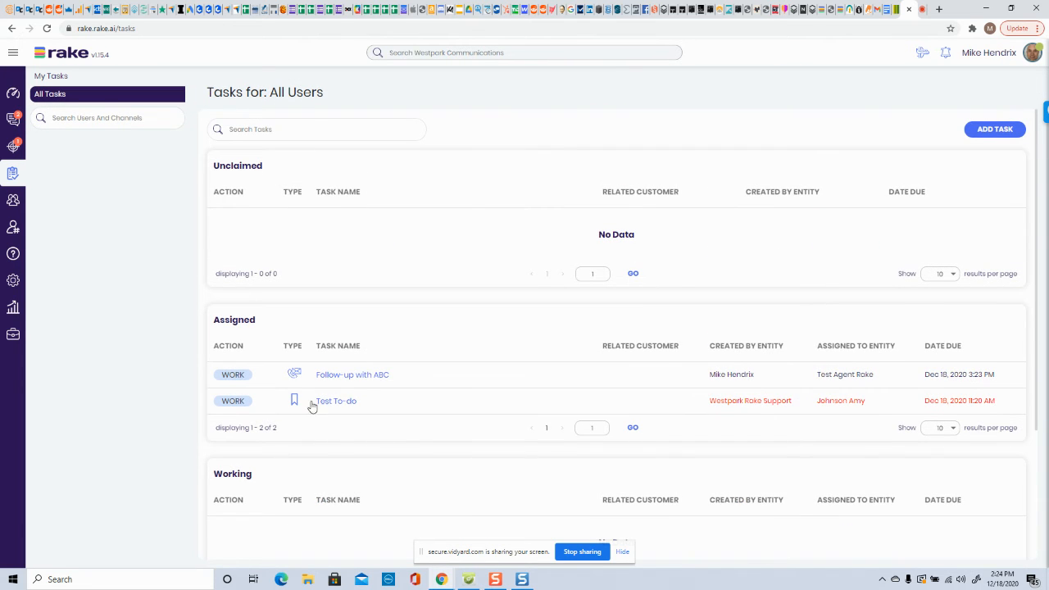
scroll(413, 429, "up", 1)
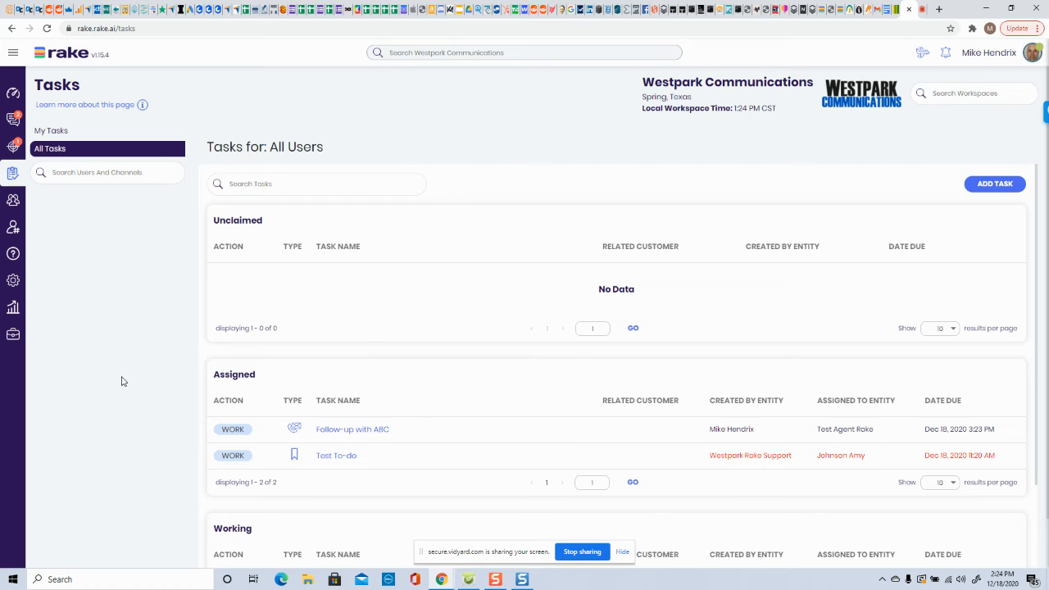
- Start a new task named A new task and set its task type to Send greeting email
left_click(987, 188)
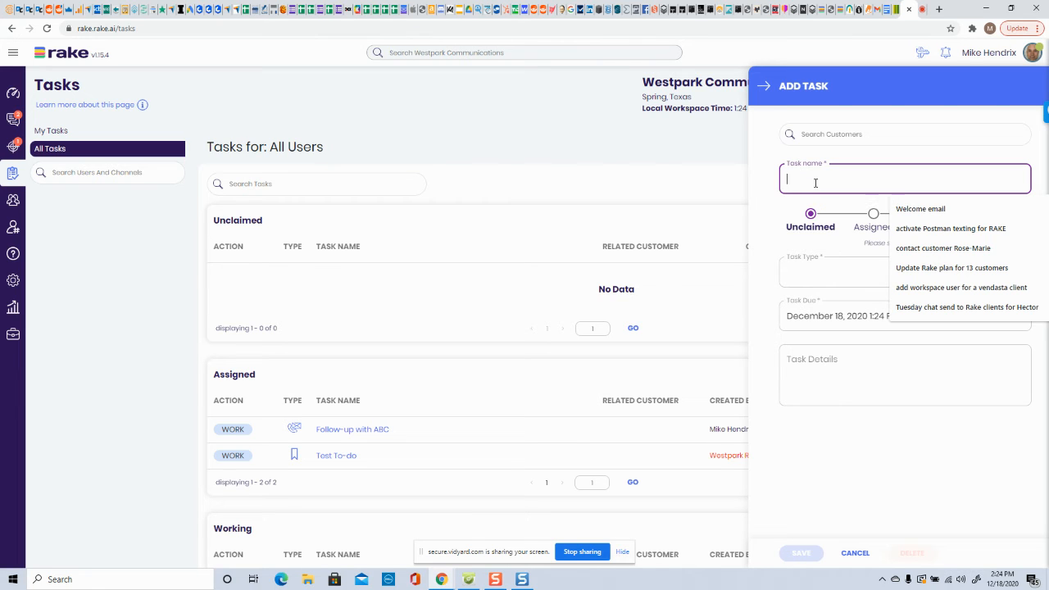
type("A new task")
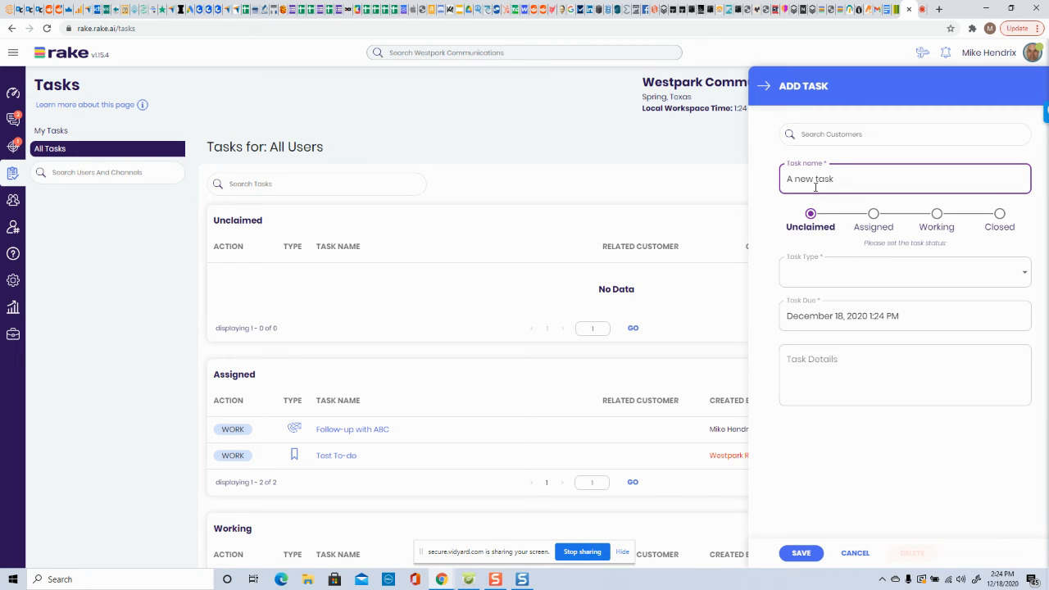
left_click(829, 280)
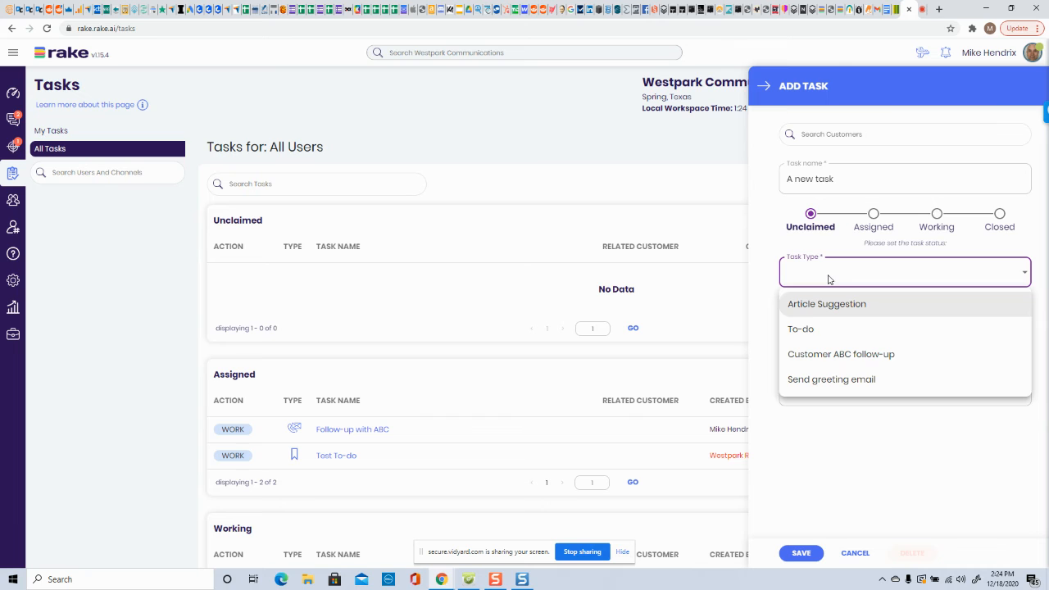
left_click(817, 381)
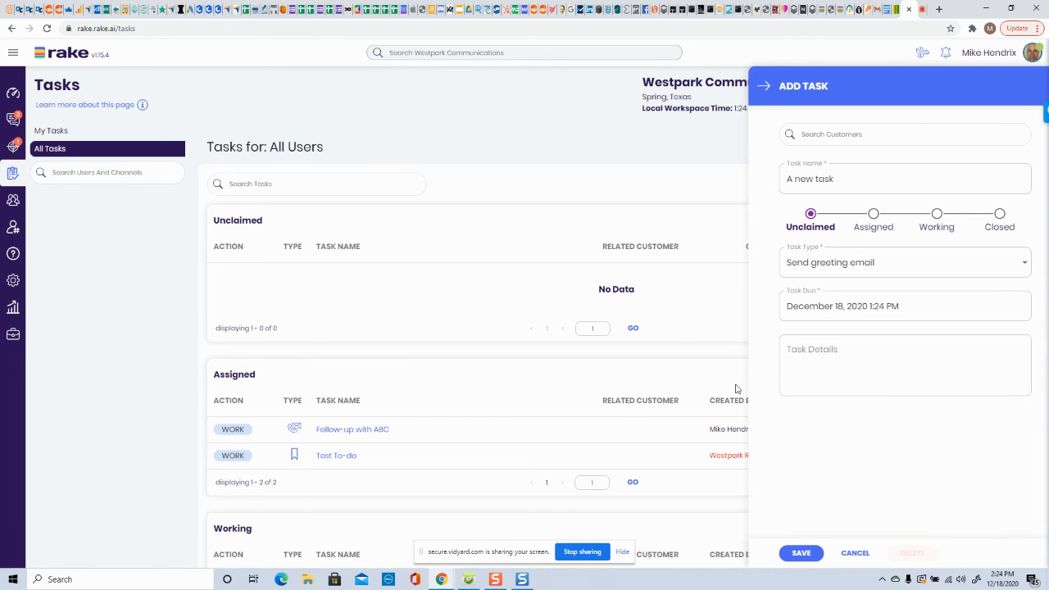
- Set the due date to December 22, 2020 4:00 PM, enter details This is a test, and save the task
left_click(850, 312)
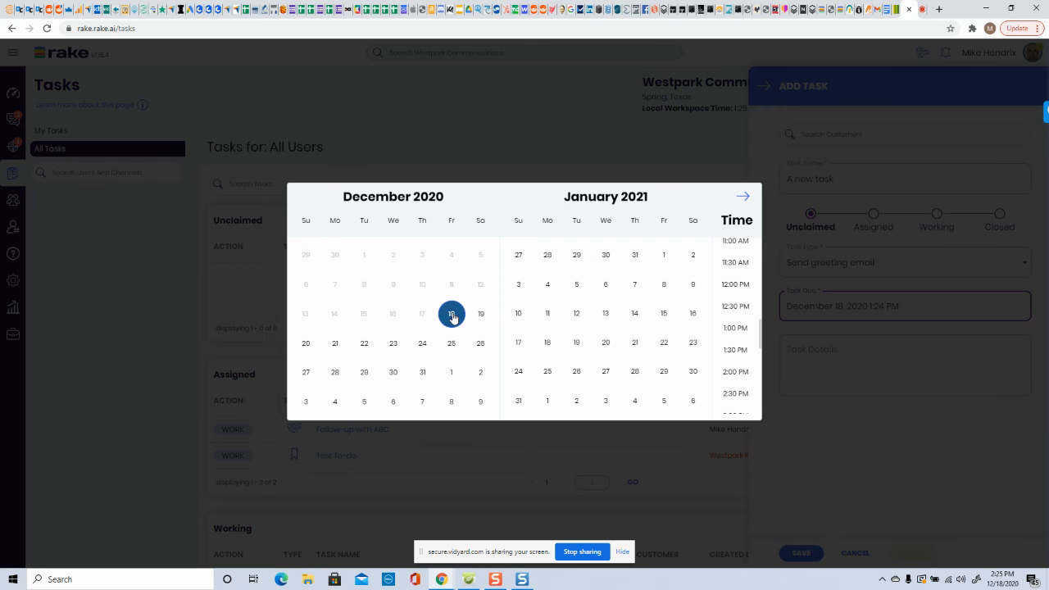
left_click(364, 344)
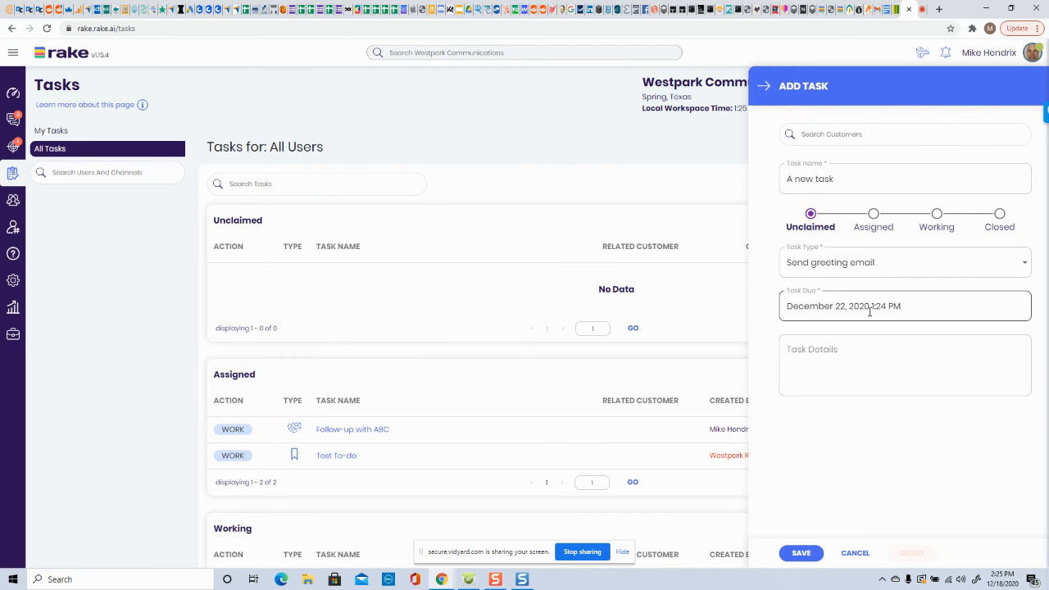
left_click(882, 310)
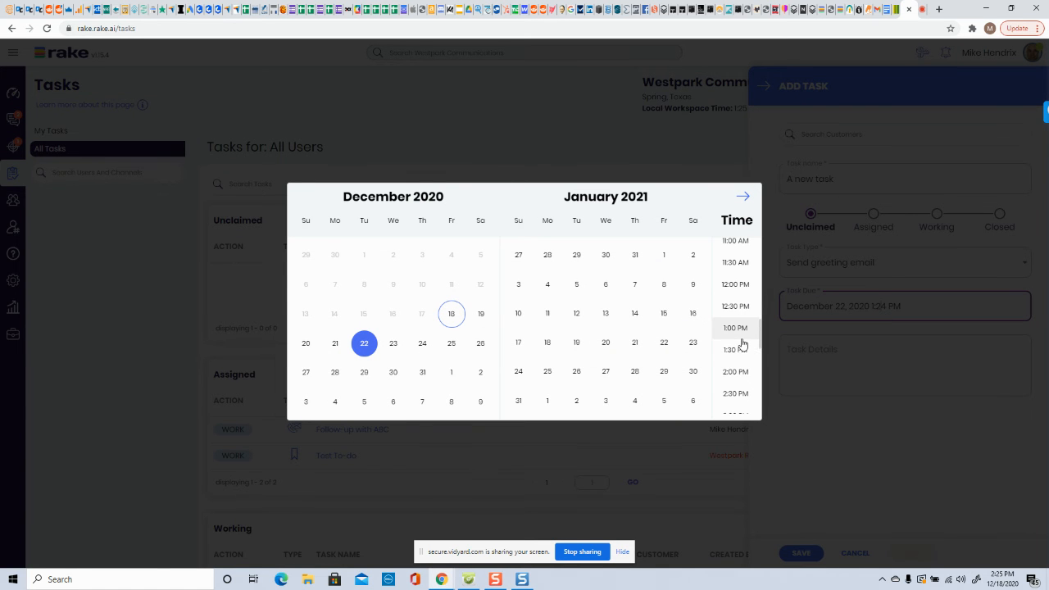
scroll(737, 336, "down", 2)
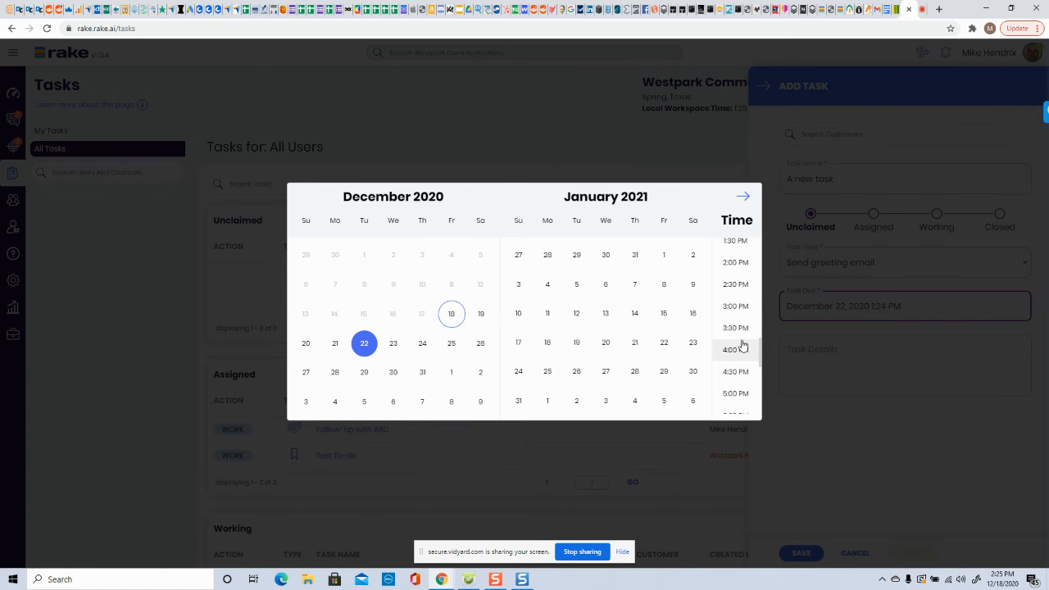
left_click(733, 351)
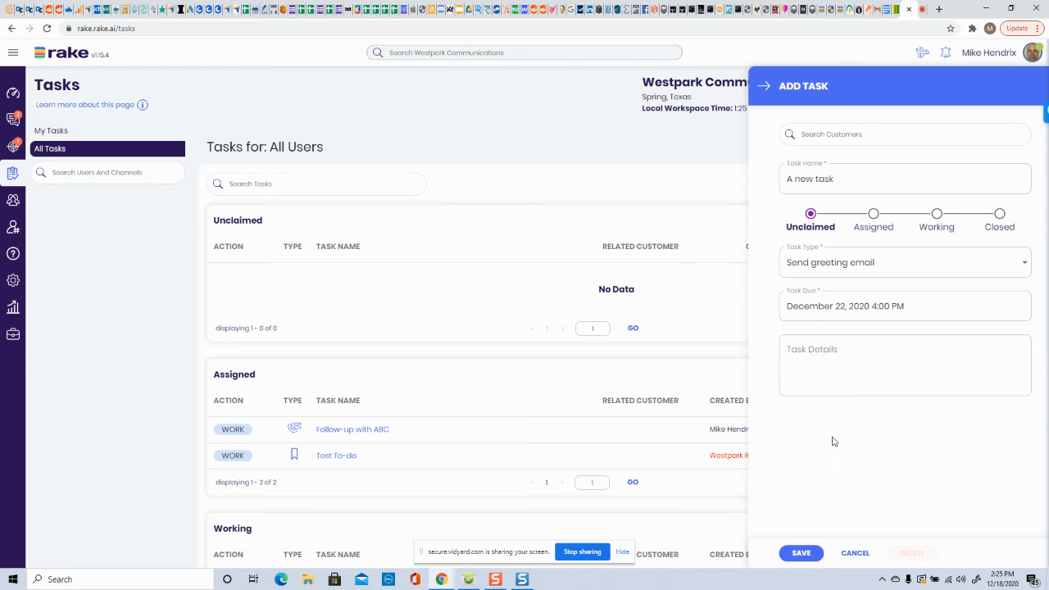
left_click(872, 379)
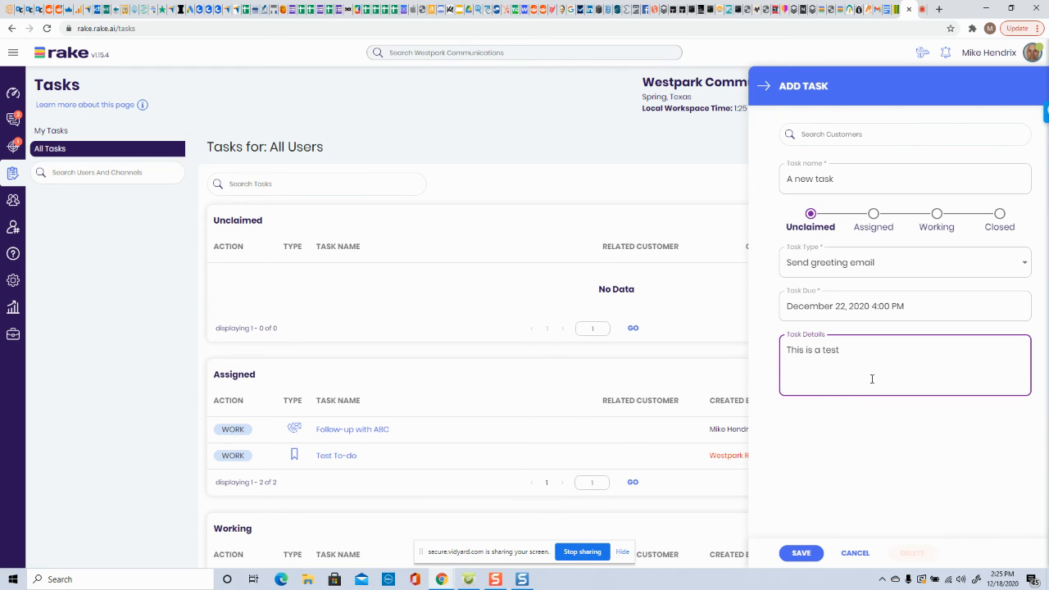
left_click(802, 555)
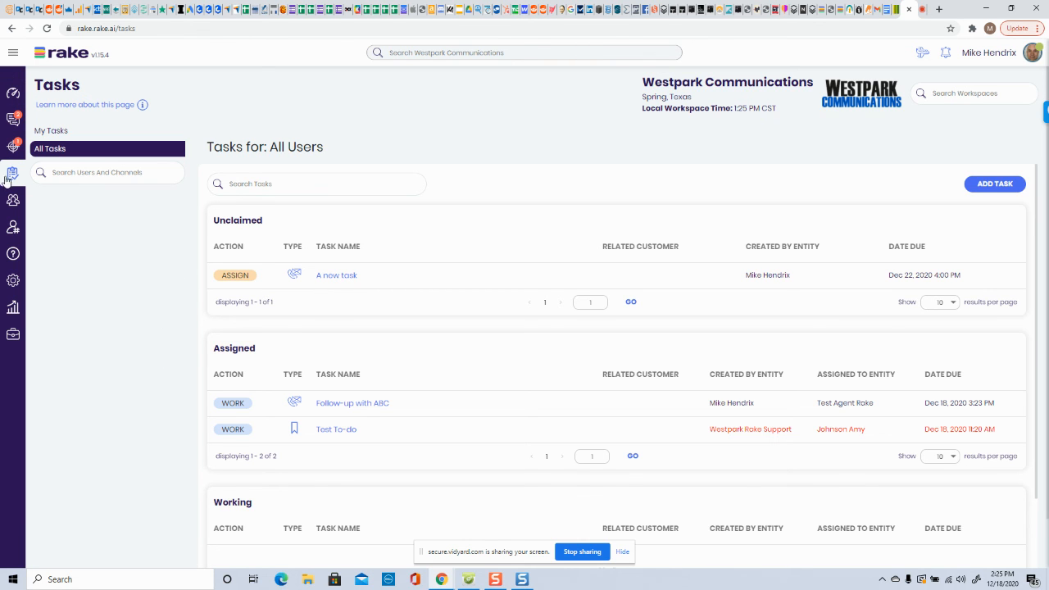
- Open A new task from All Tasks, set its status to Assigned, assign it to the first listed user, and save
left_click(44, 130)
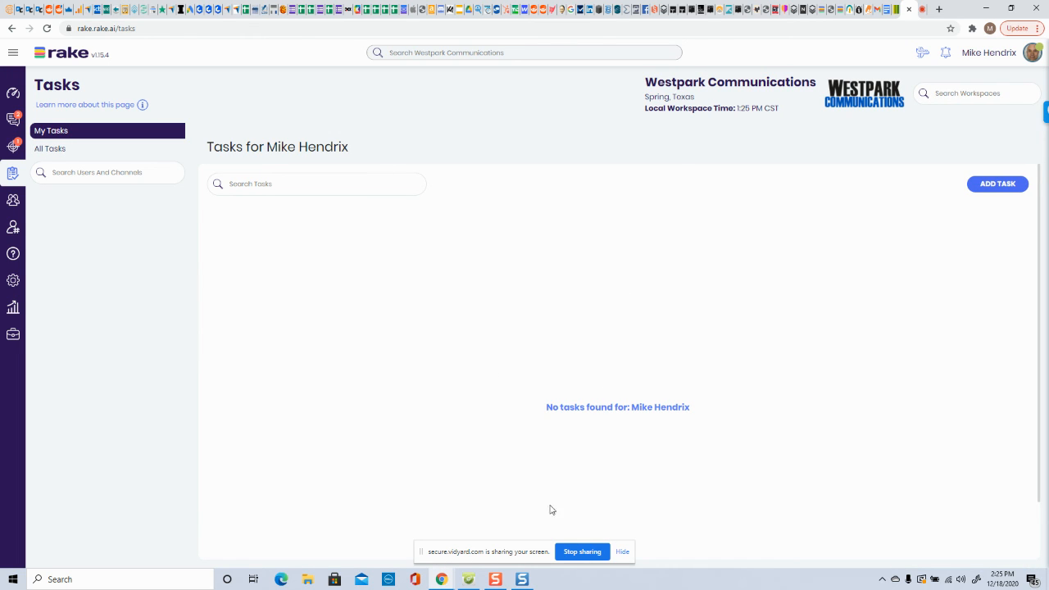
left_click(49, 150)
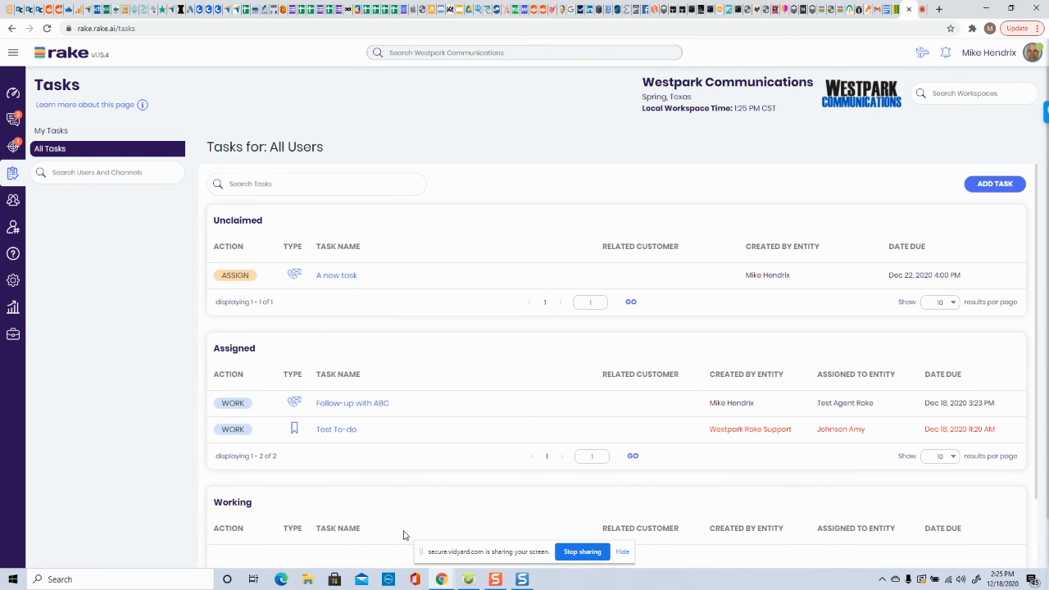
left_click(336, 277)
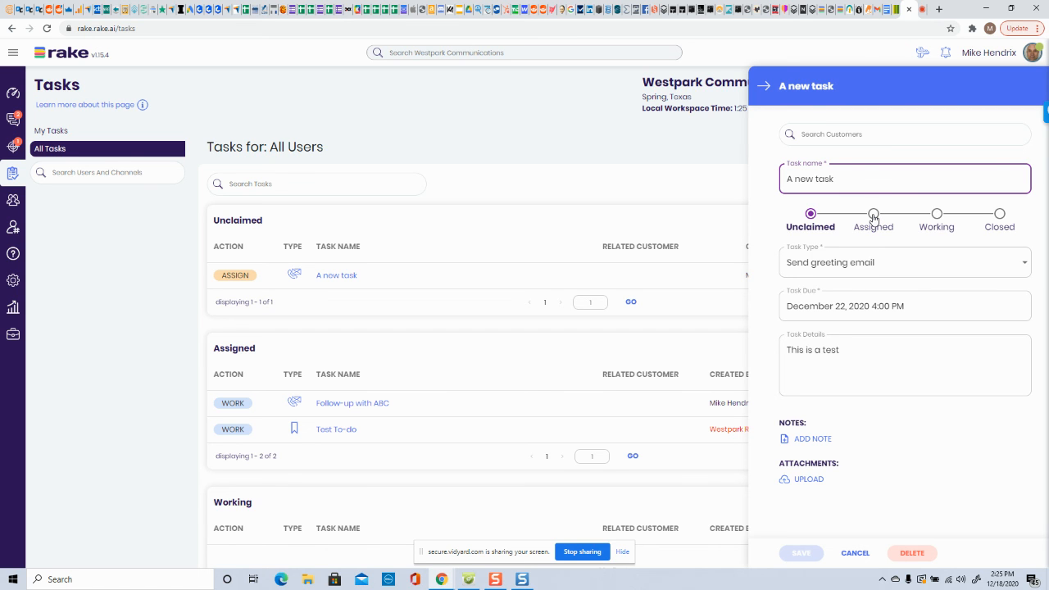
left_click(874, 215)
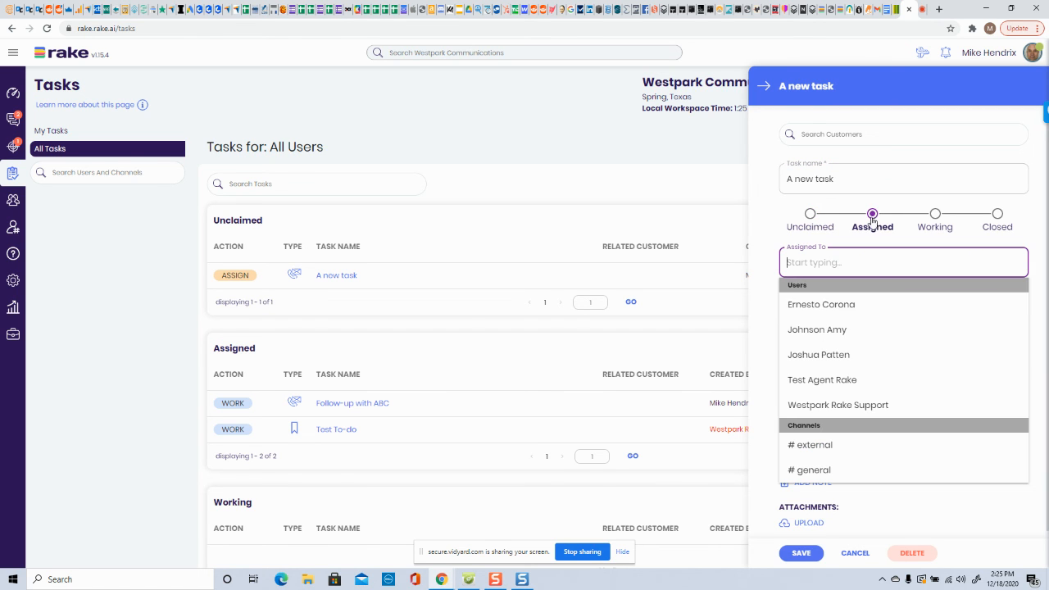
left_click(802, 306)
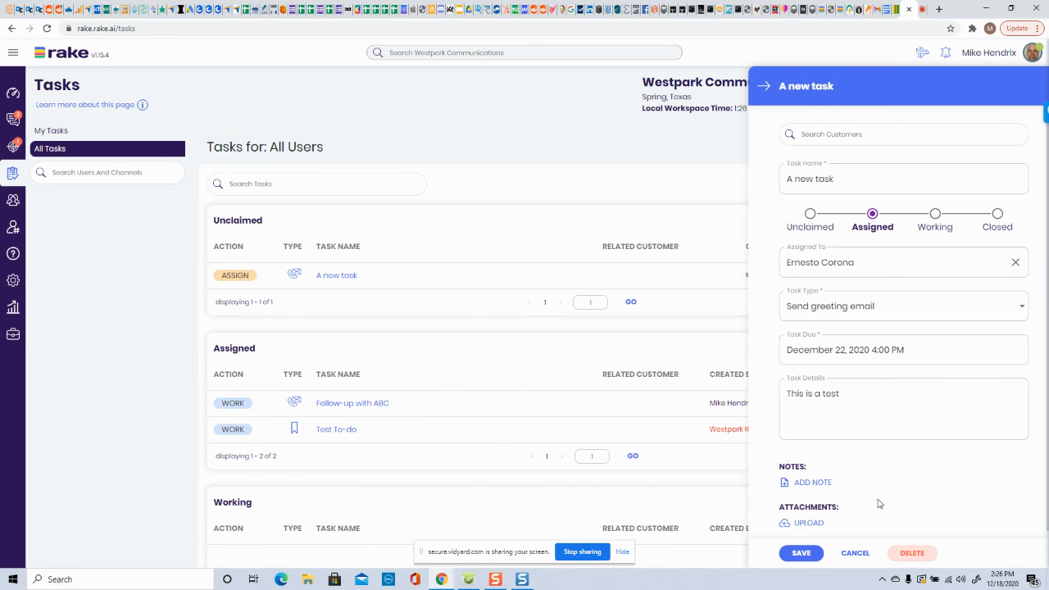
left_click(801, 553)
- Open the Chat With Rake Support live chat from the profile menu
scroll(401, 410, "down", 3)
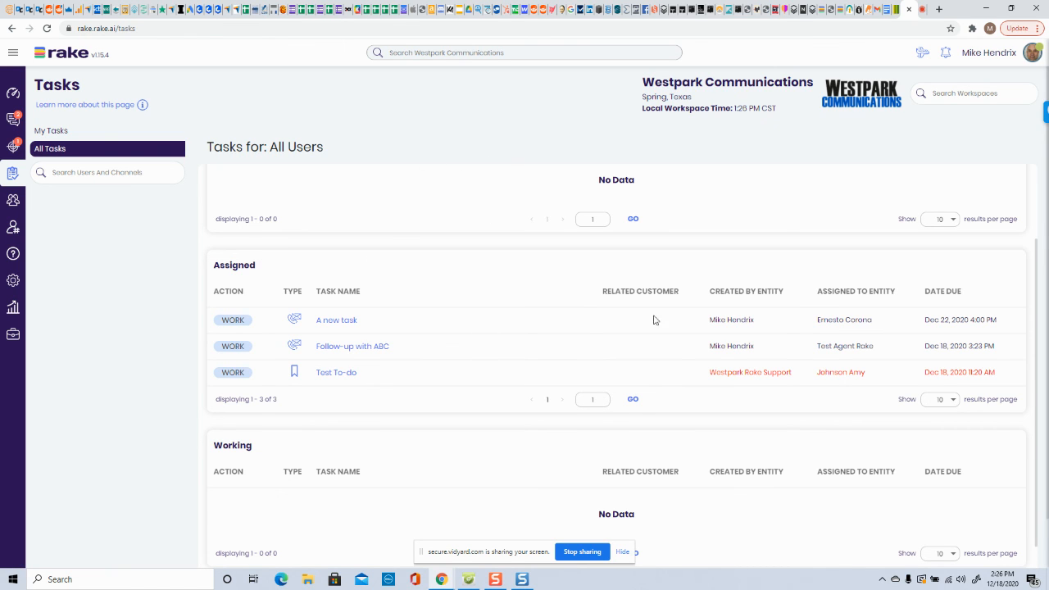
left_click(988, 55)
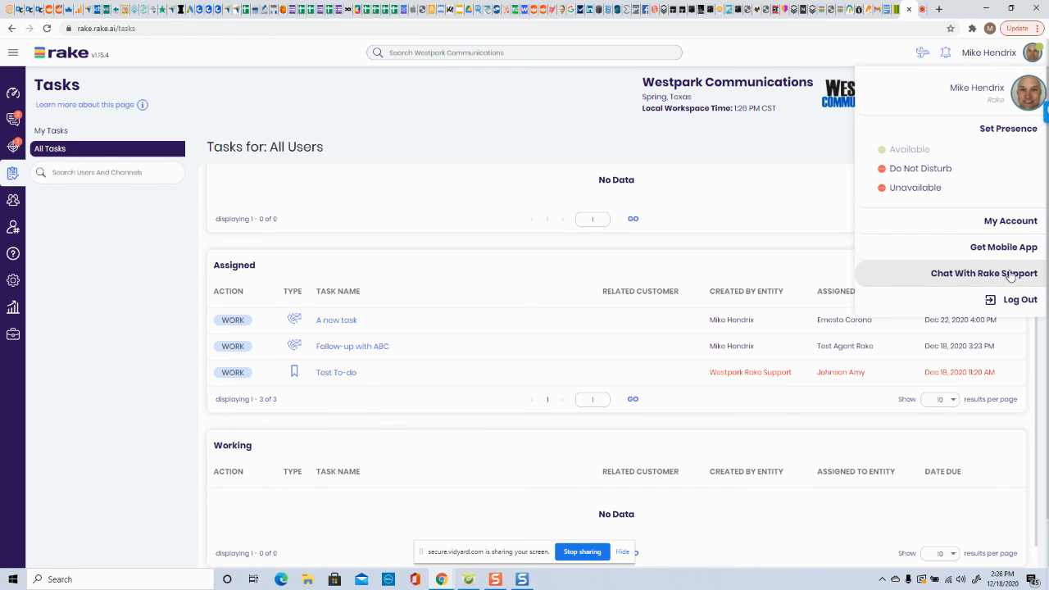
left_click(1010, 276)
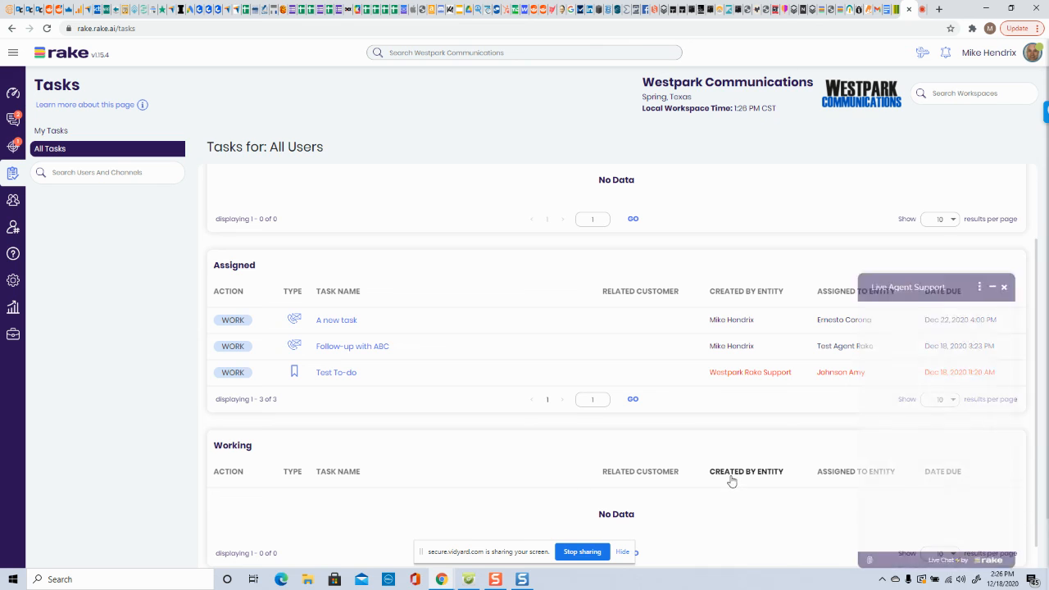